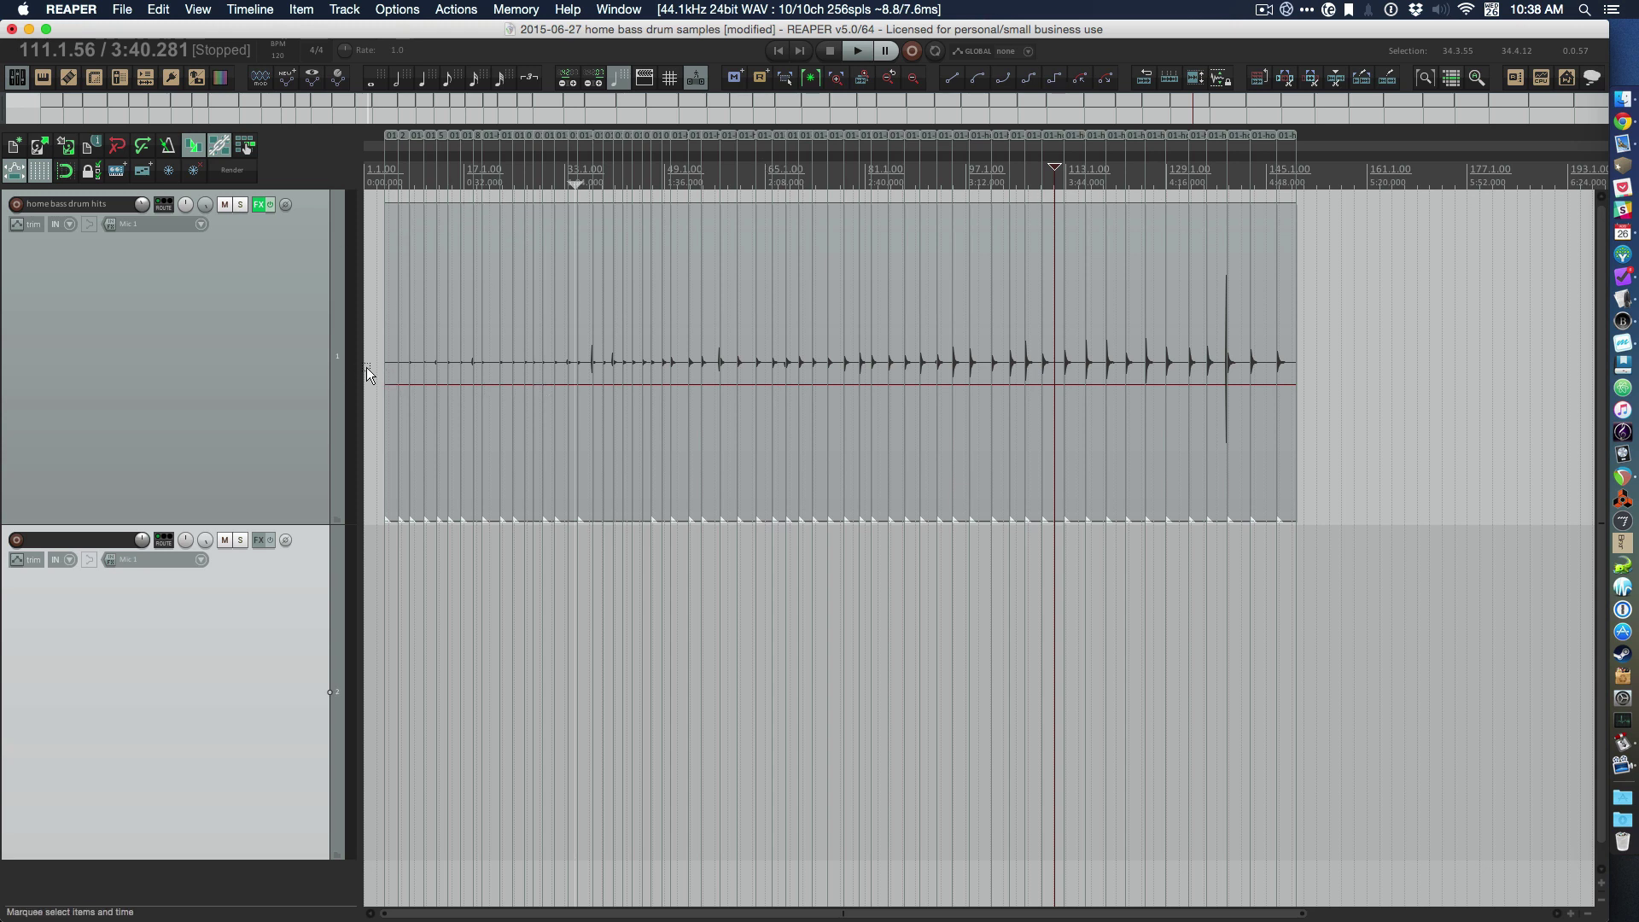
- Select all the drum-hit slices and play back the softest hits at the start
drag(369, 370, 1455, 377)
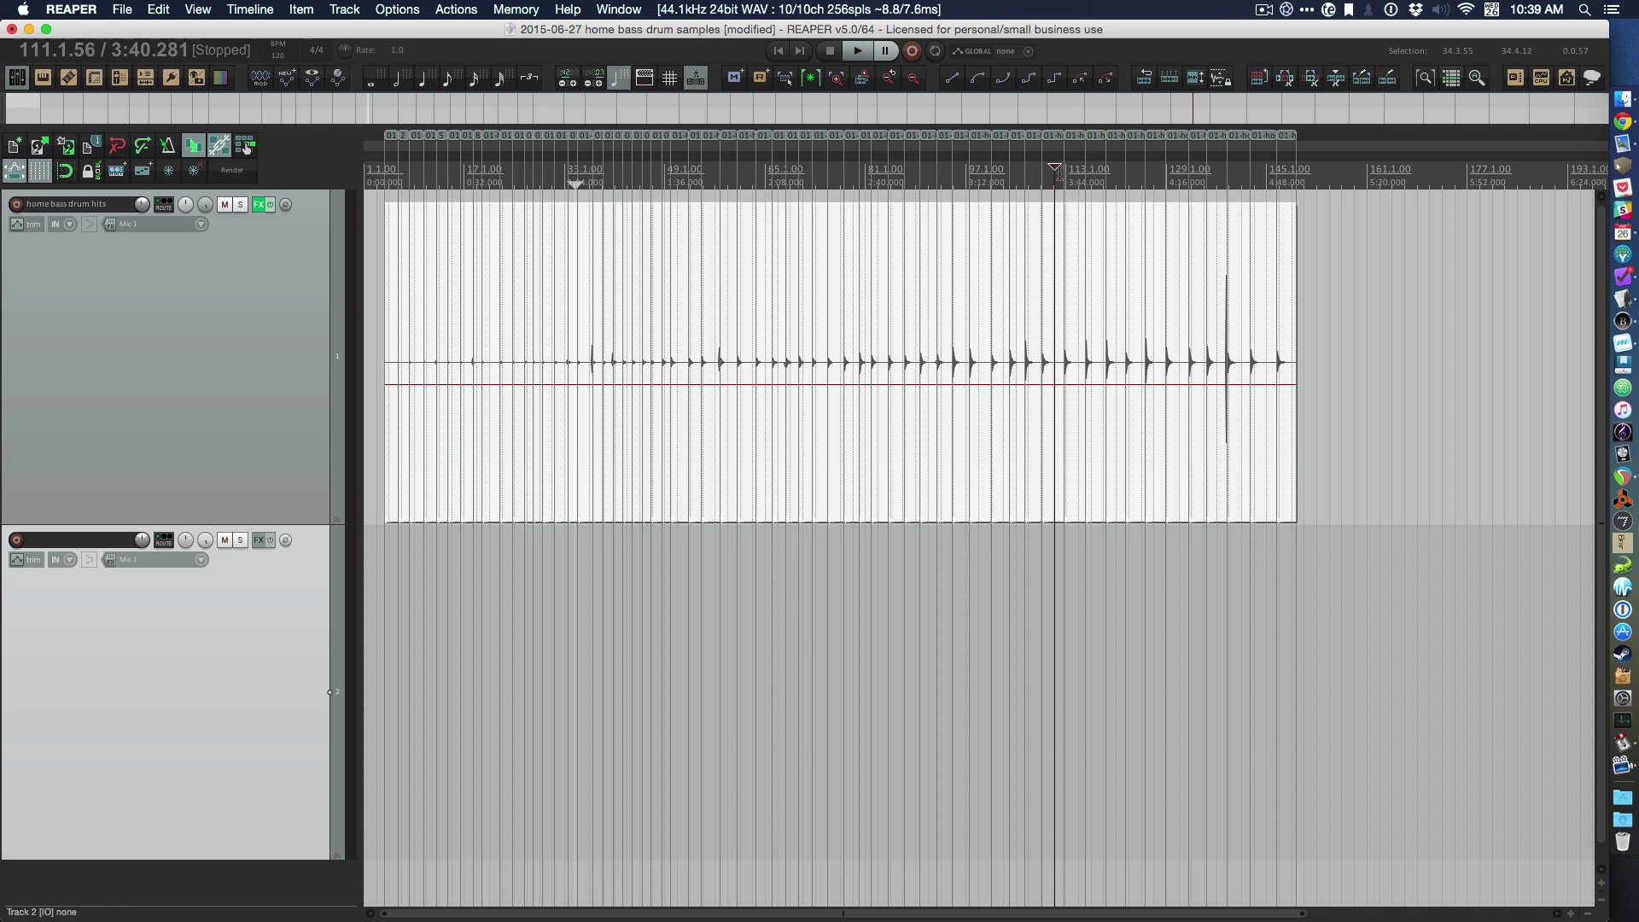
click(383, 179)
scroll(636, 211, up, 3)
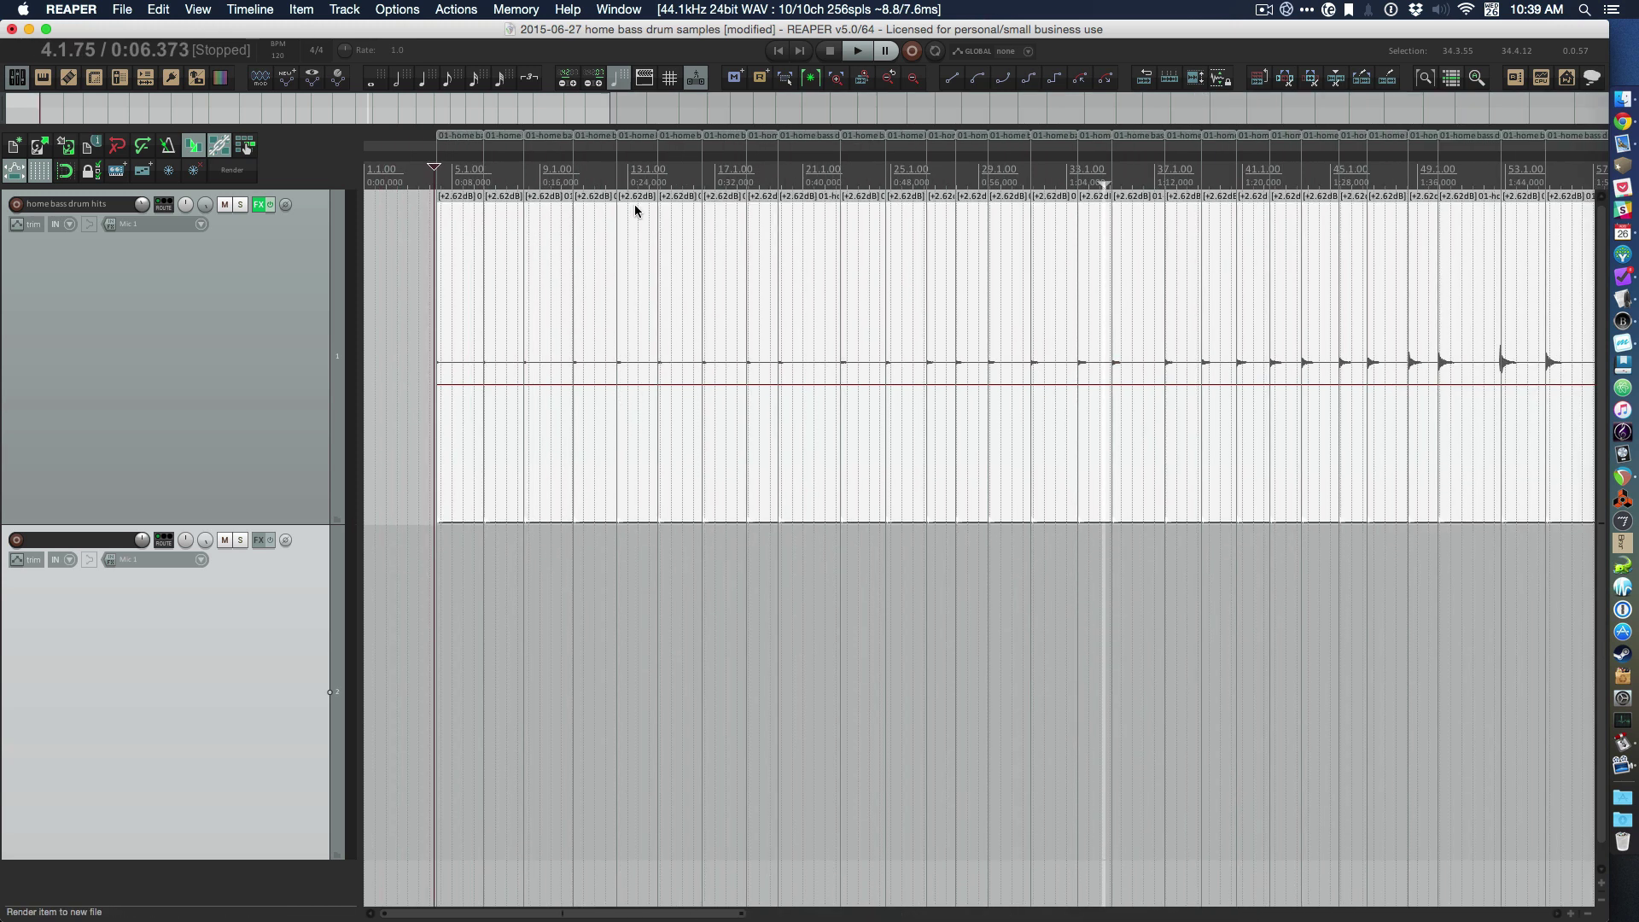
scroll(636, 211, up, 5)
click(1017, 166)
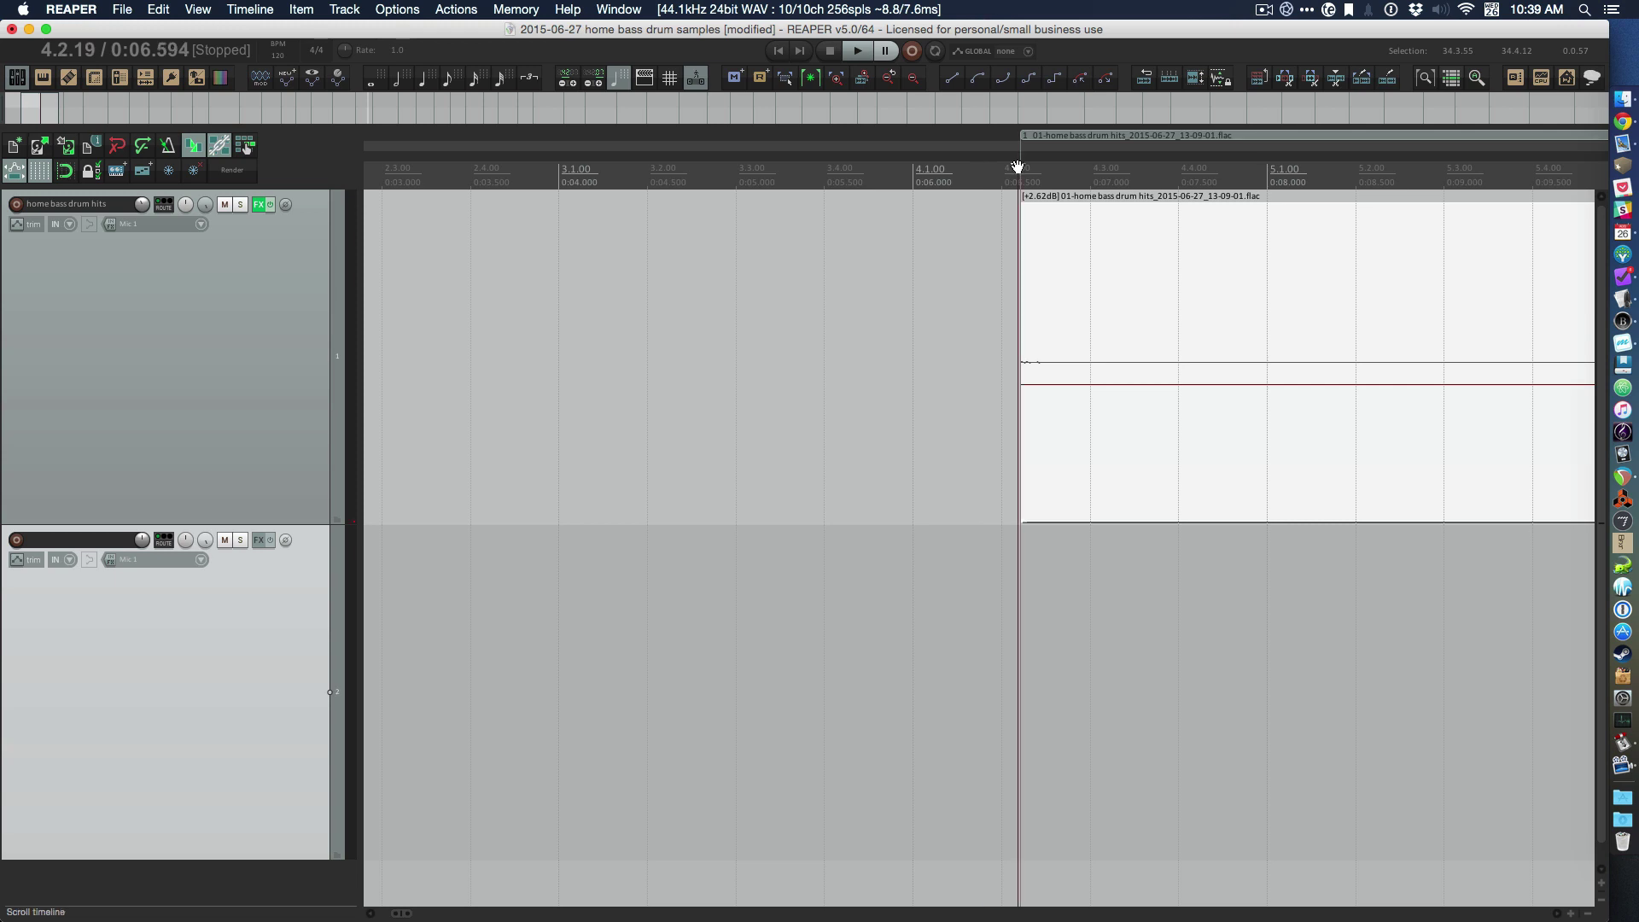
key(space)
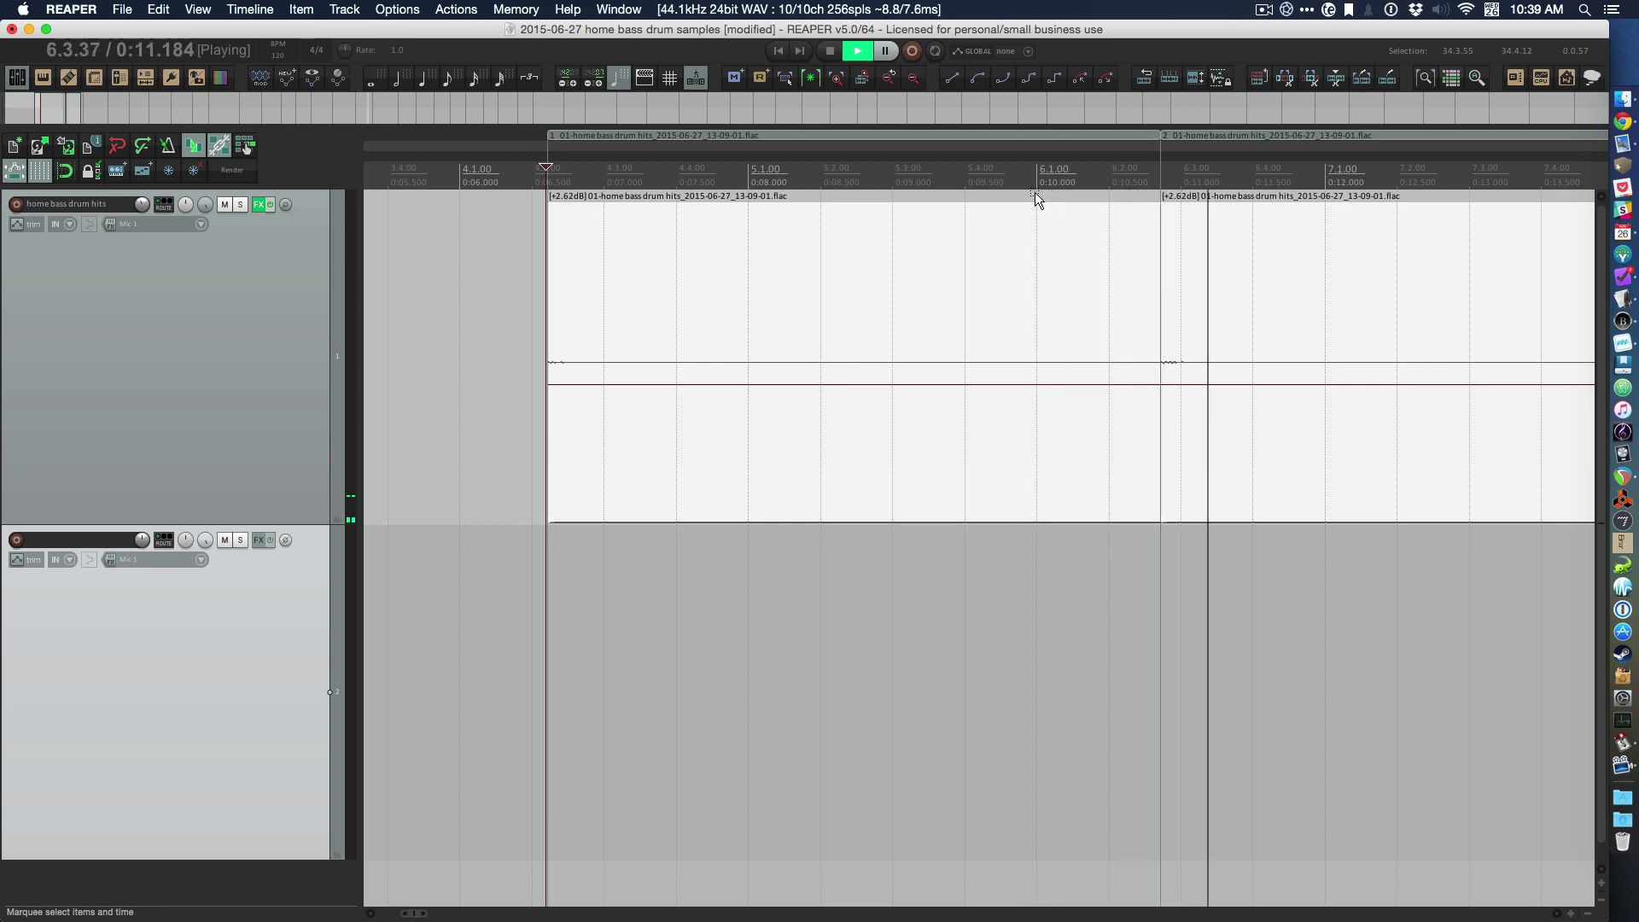
key(space)
- Play back the last, loudest drum hits for comparison
scroll(1036, 210, down, 15)
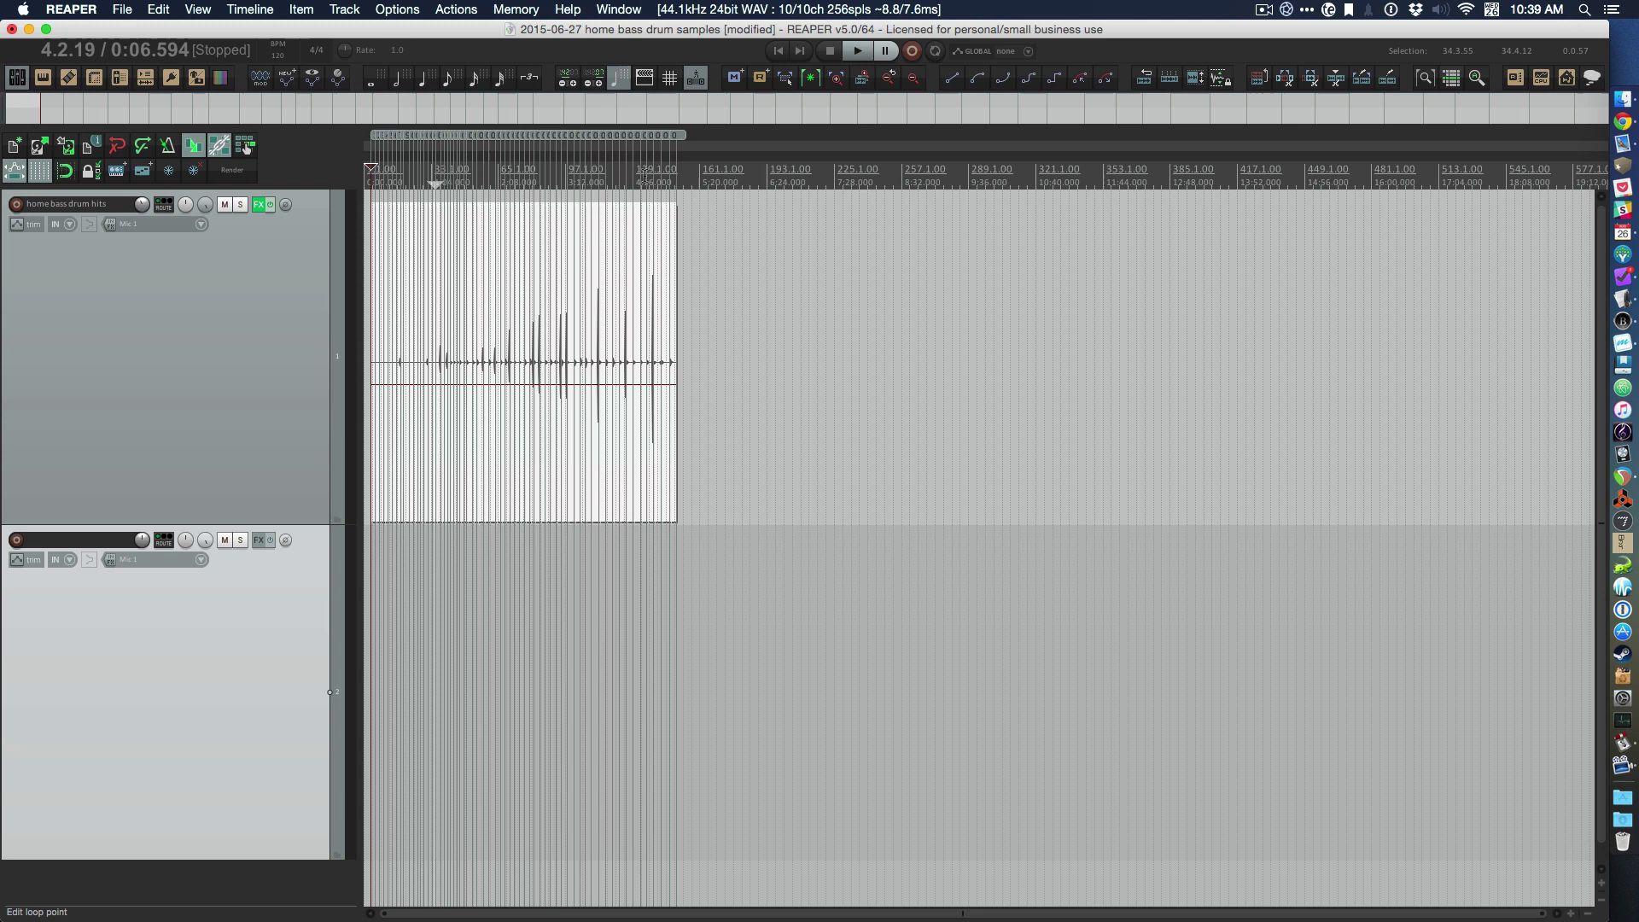
click(654, 239)
scroll(734, 281, up, 3)
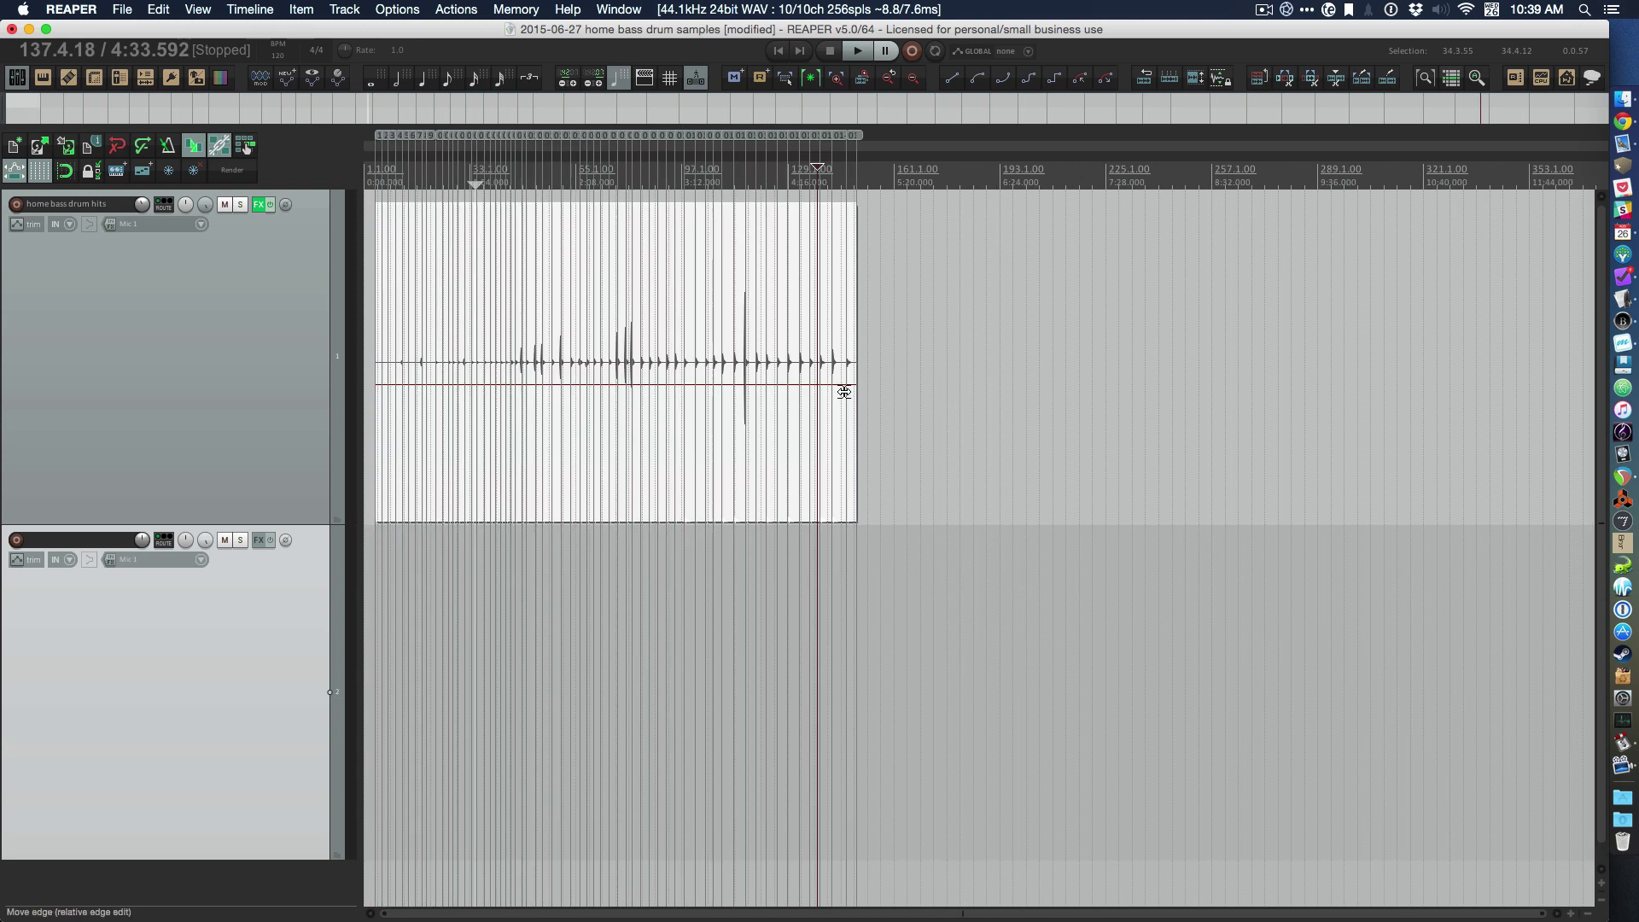
scroll(848, 394, up, 4)
scroll(939, 401, up, 3)
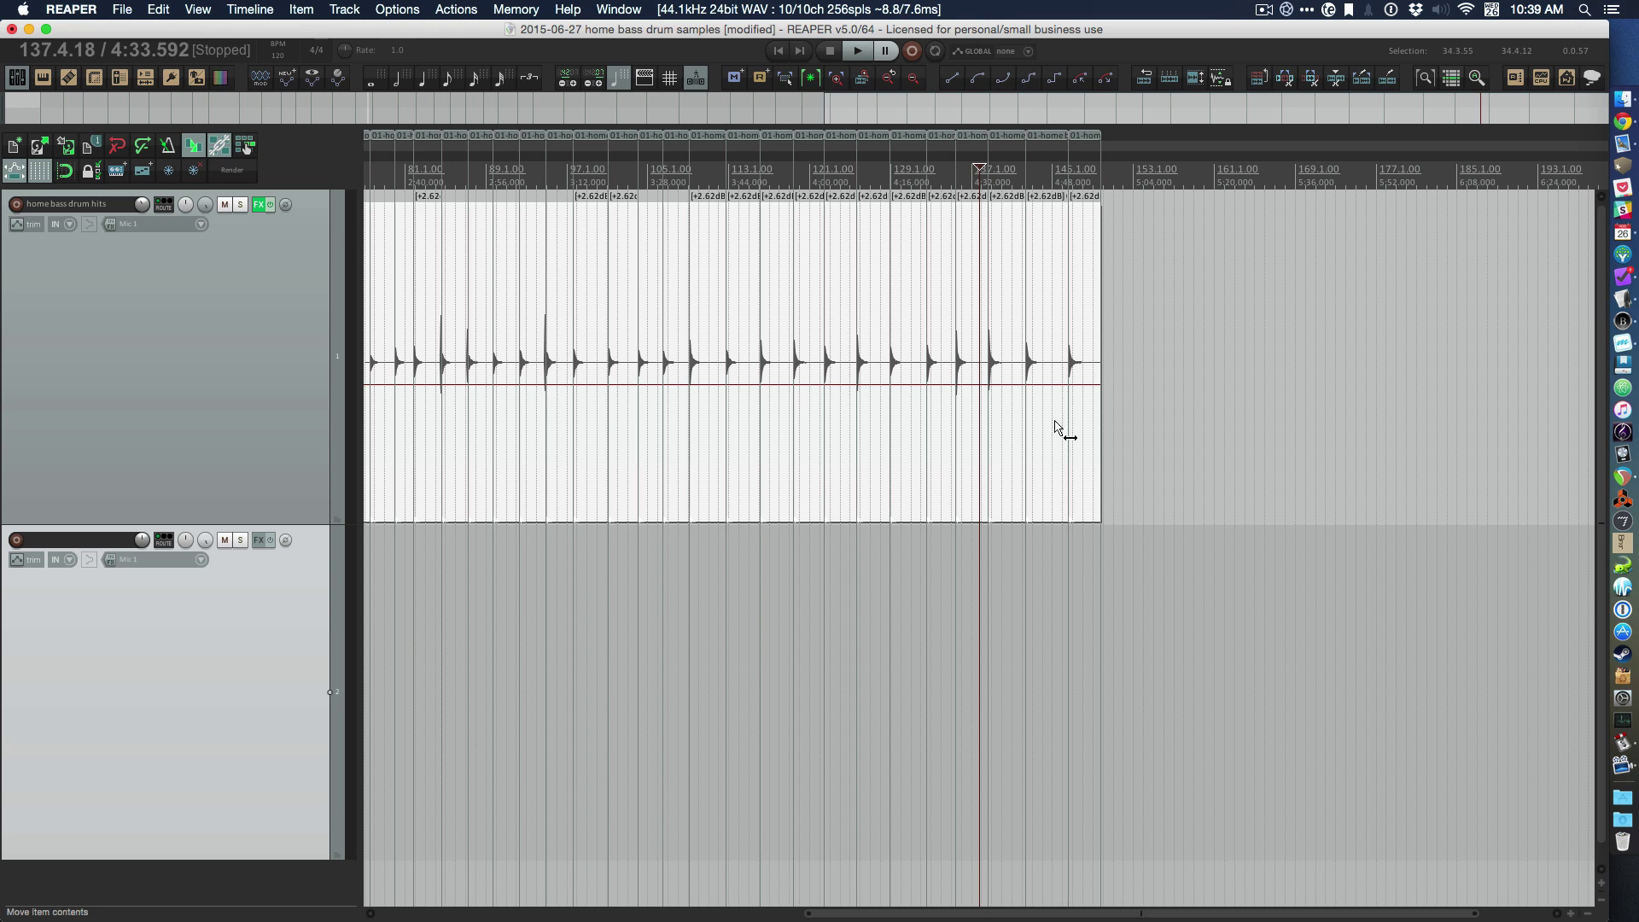
scroll(1051, 418, up, 4)
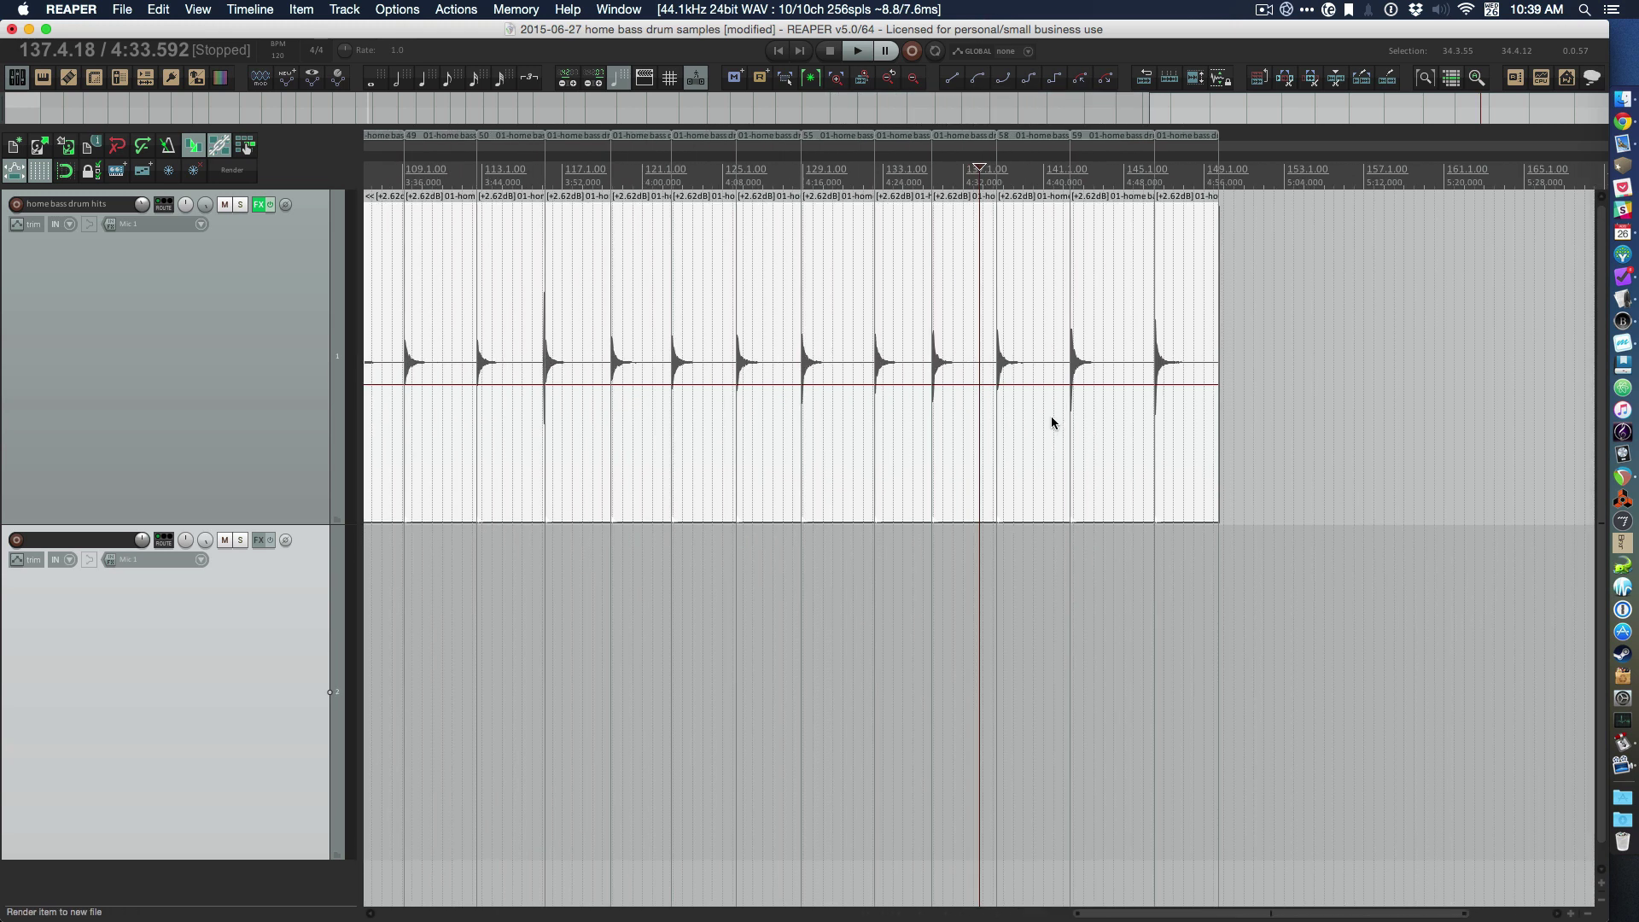
scroll(1051, 421, up, 2)
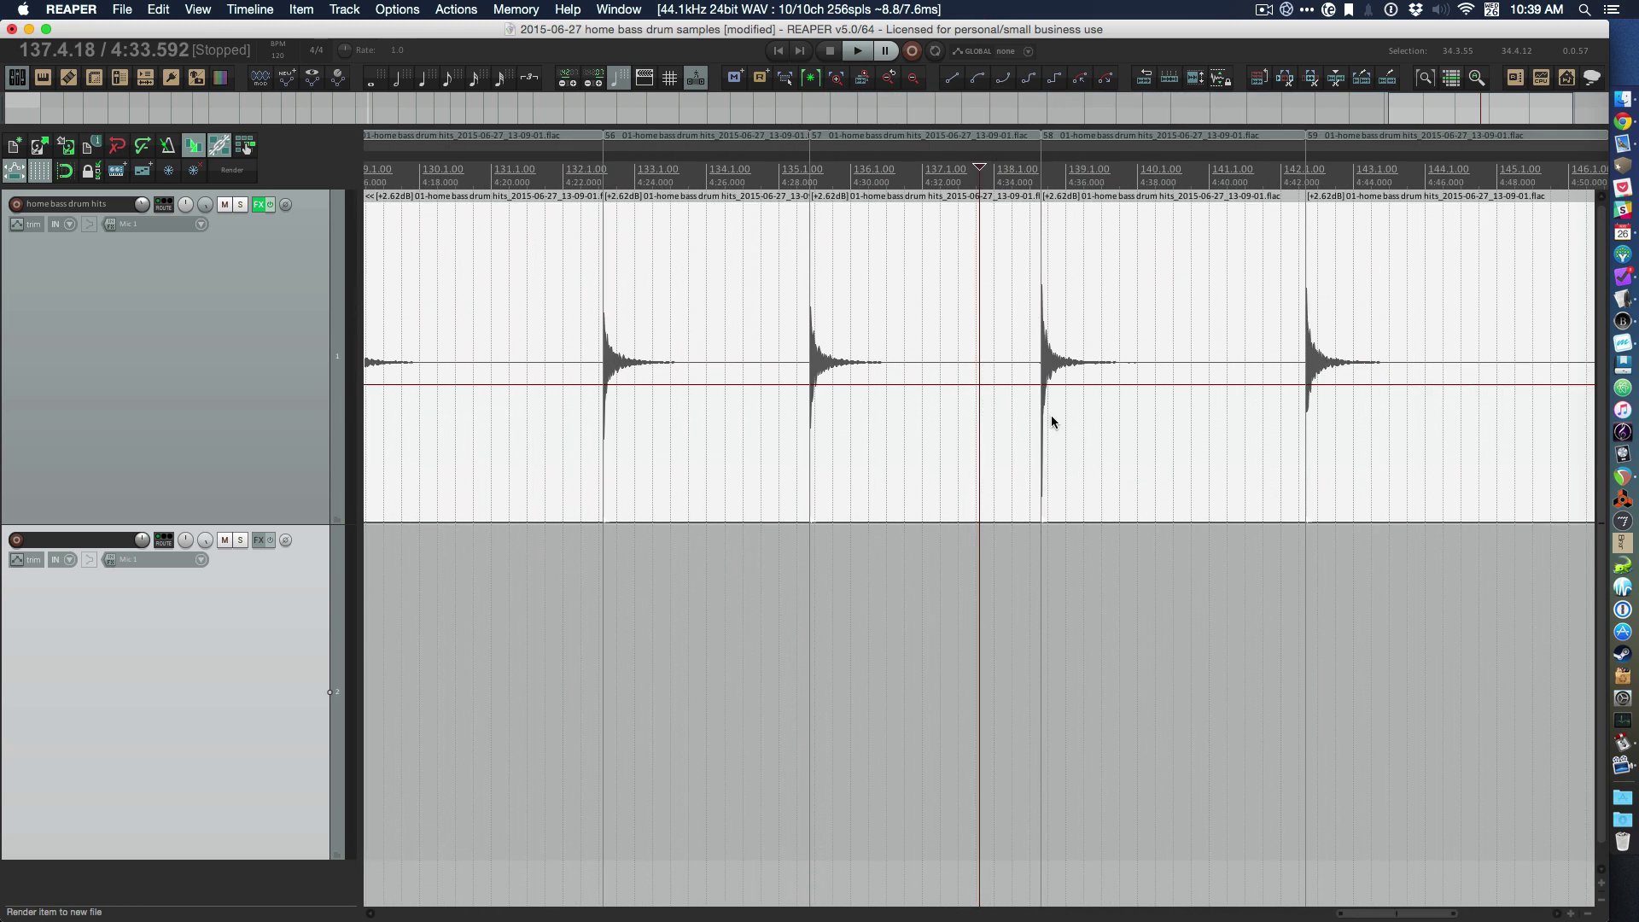
key(space)
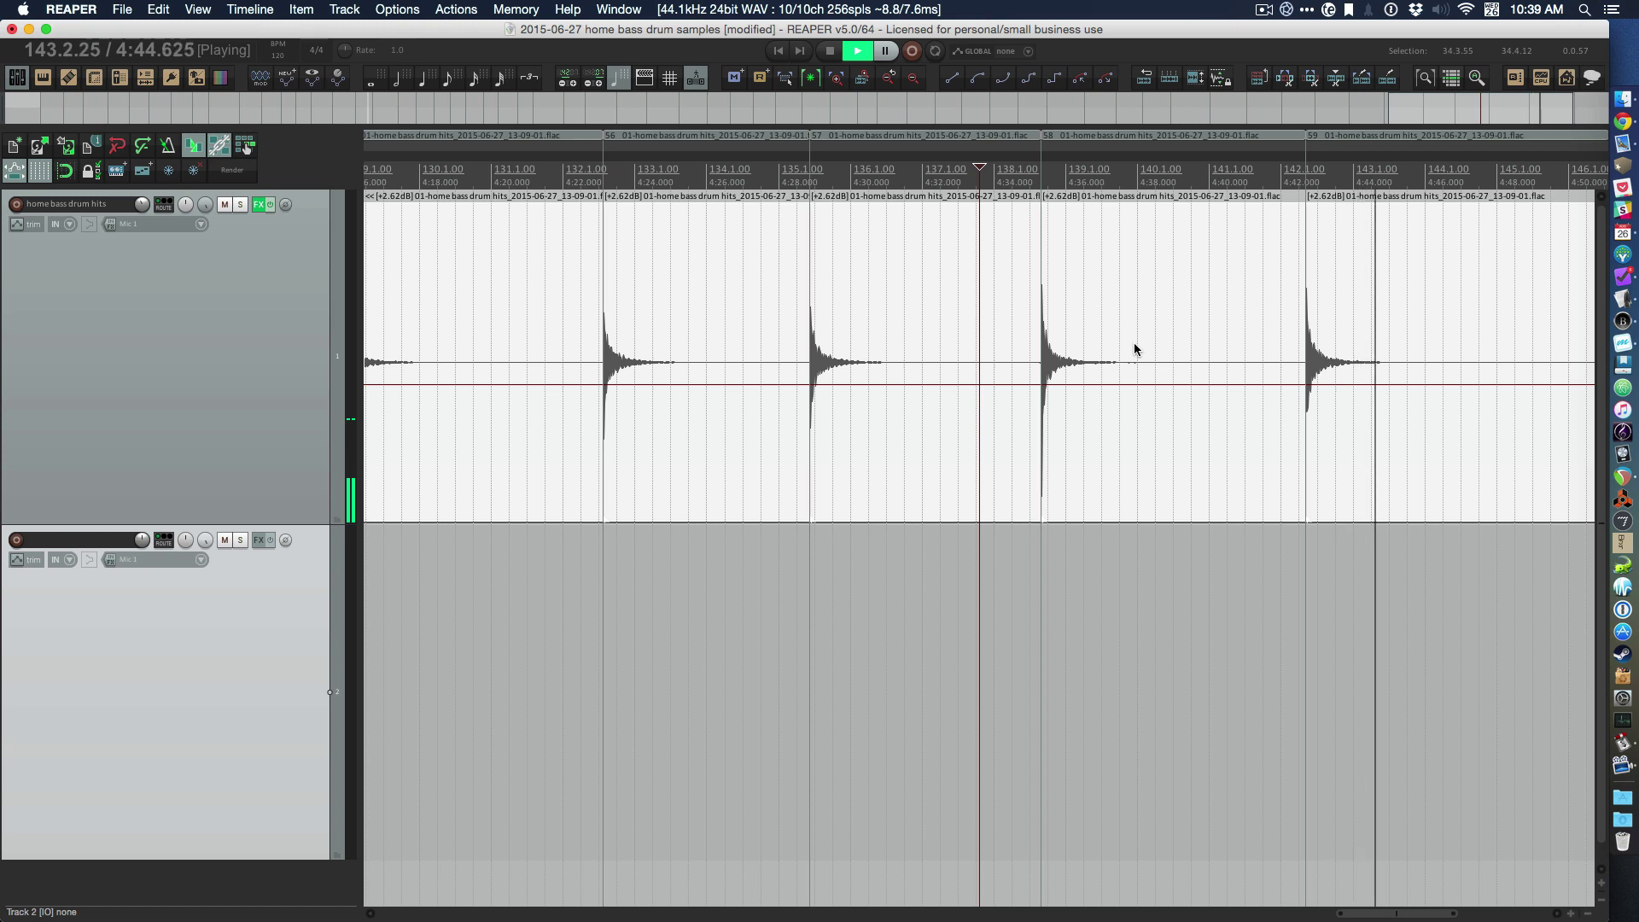
key(space)
scroll(1058, 356, down, 6)
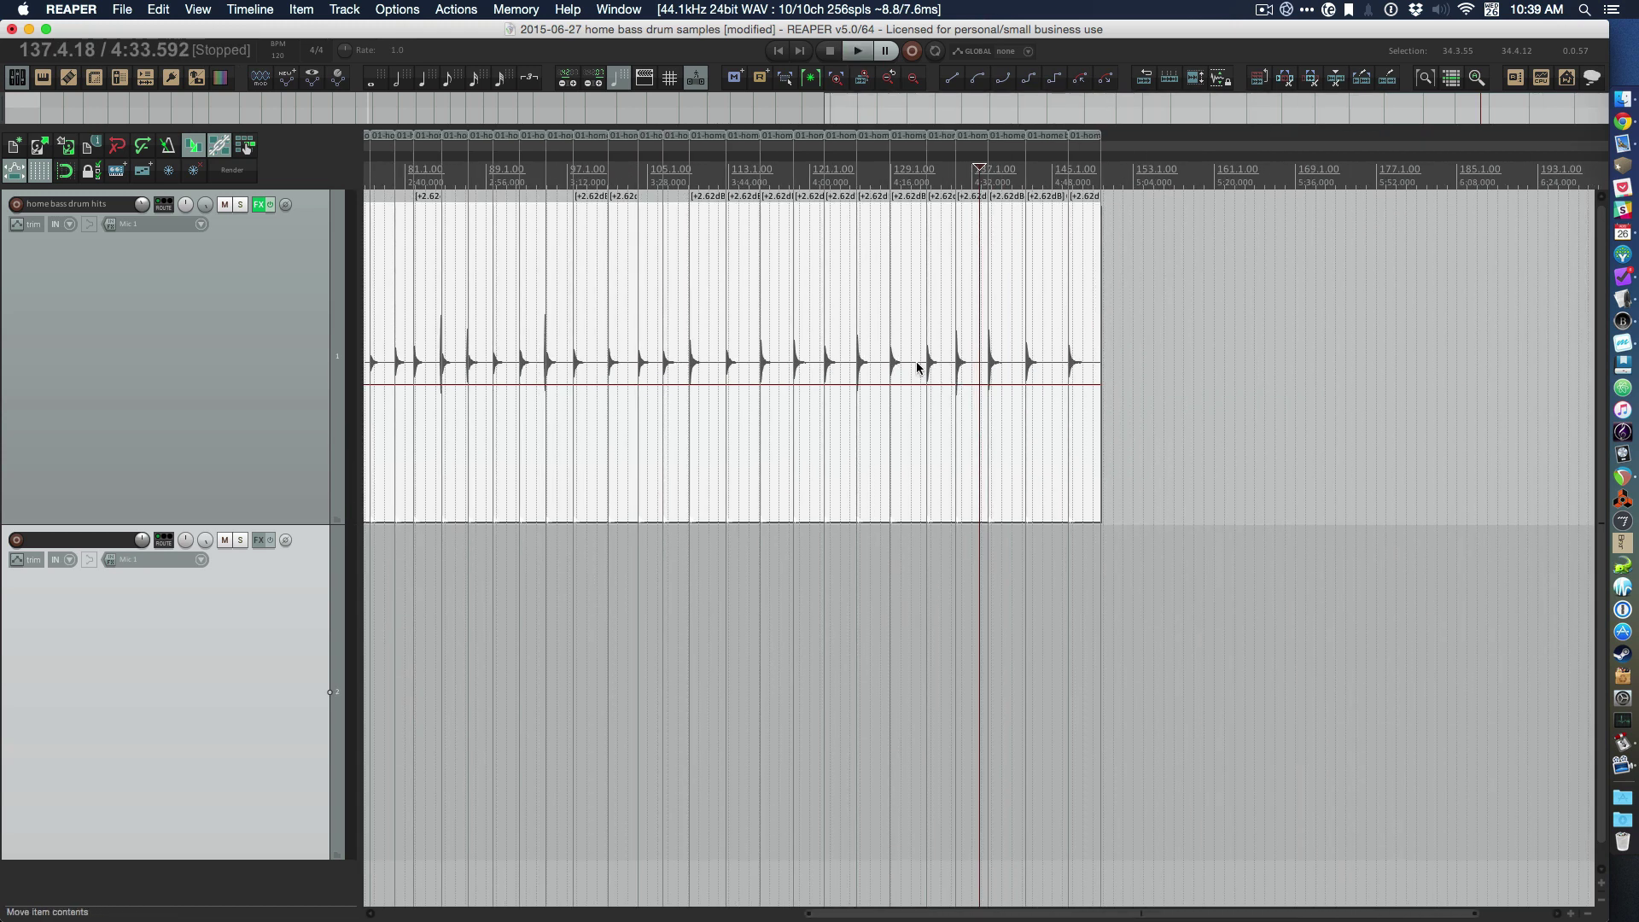
- Open Dynamic split (D), nudge the gate threshold, then cancel without re-splitting
key(d)
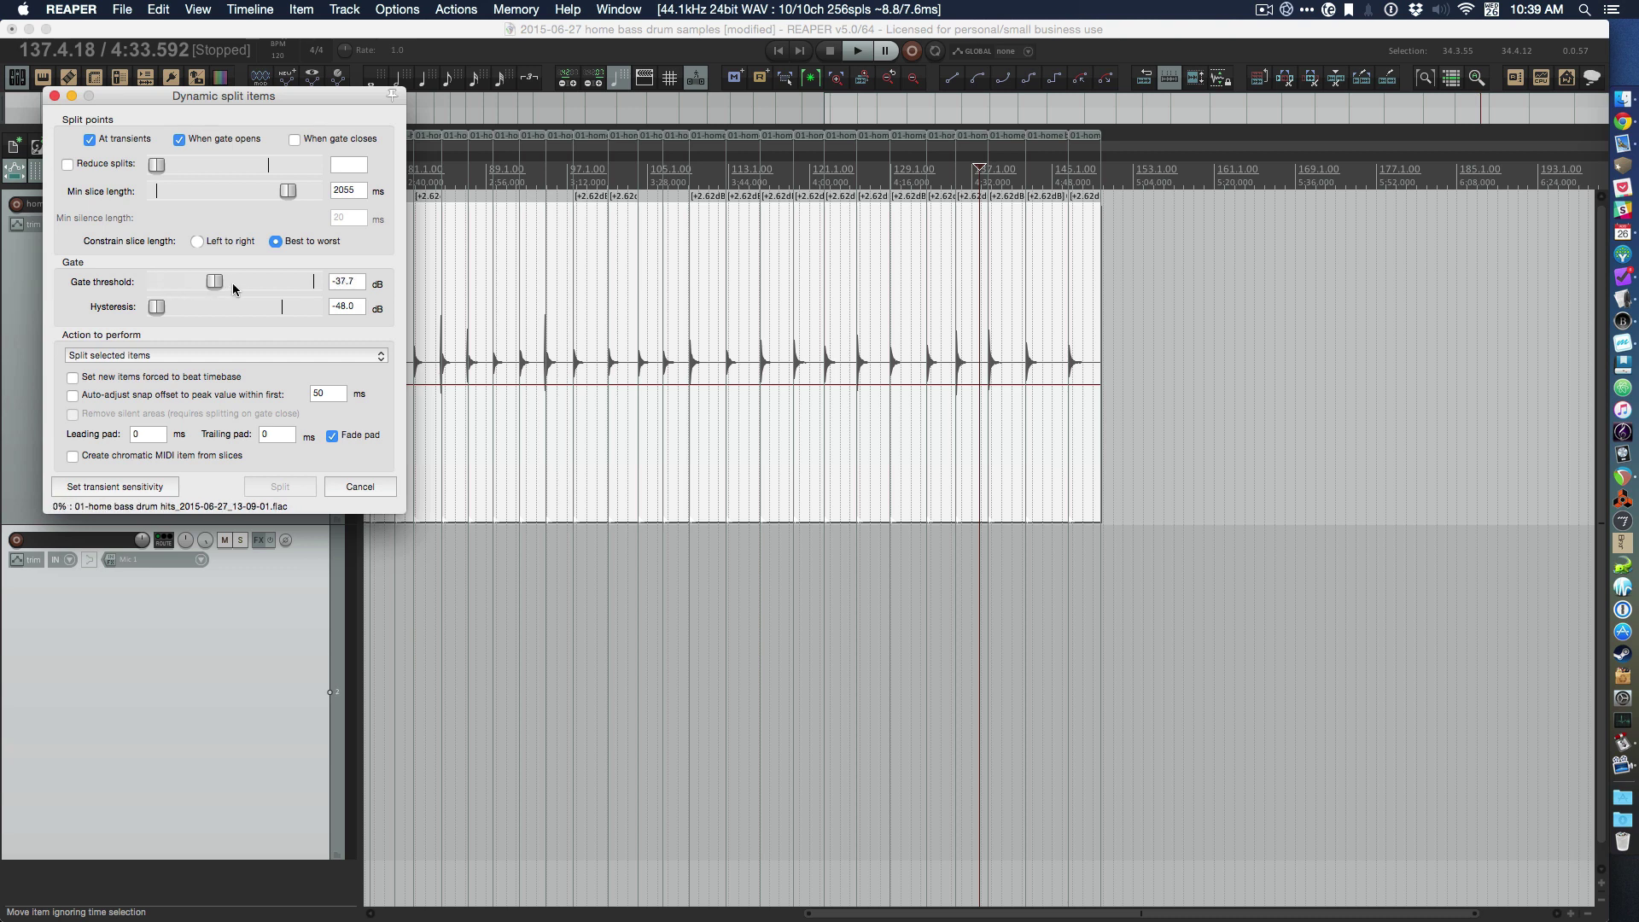
drag(169, 282, 166, 281)
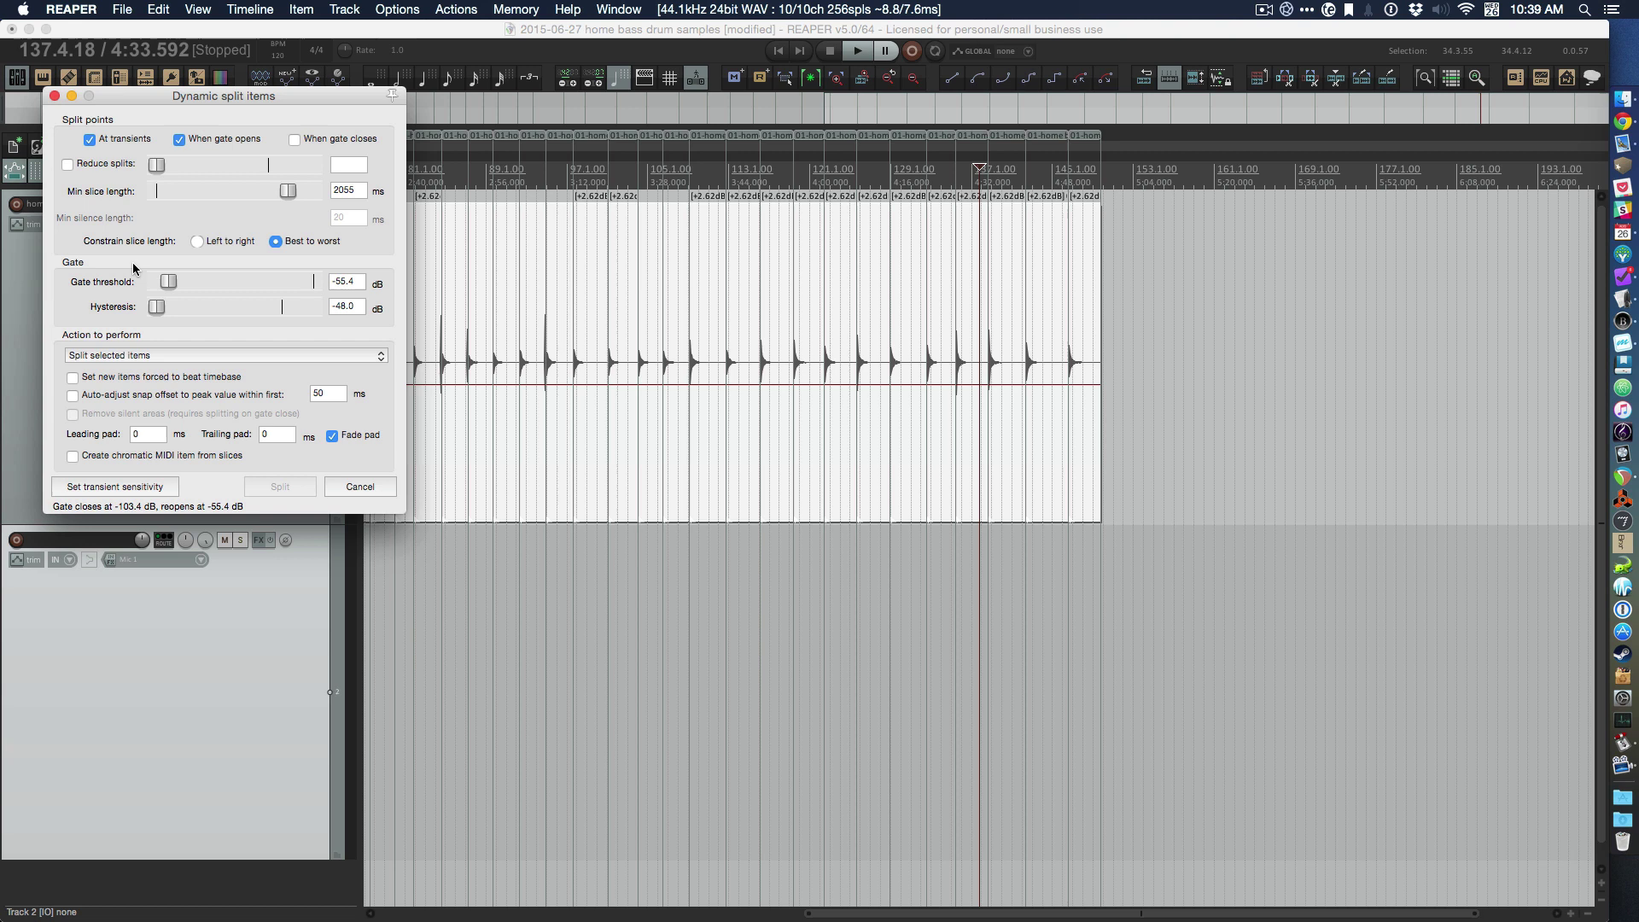
drag(260, 98, 300, 112)
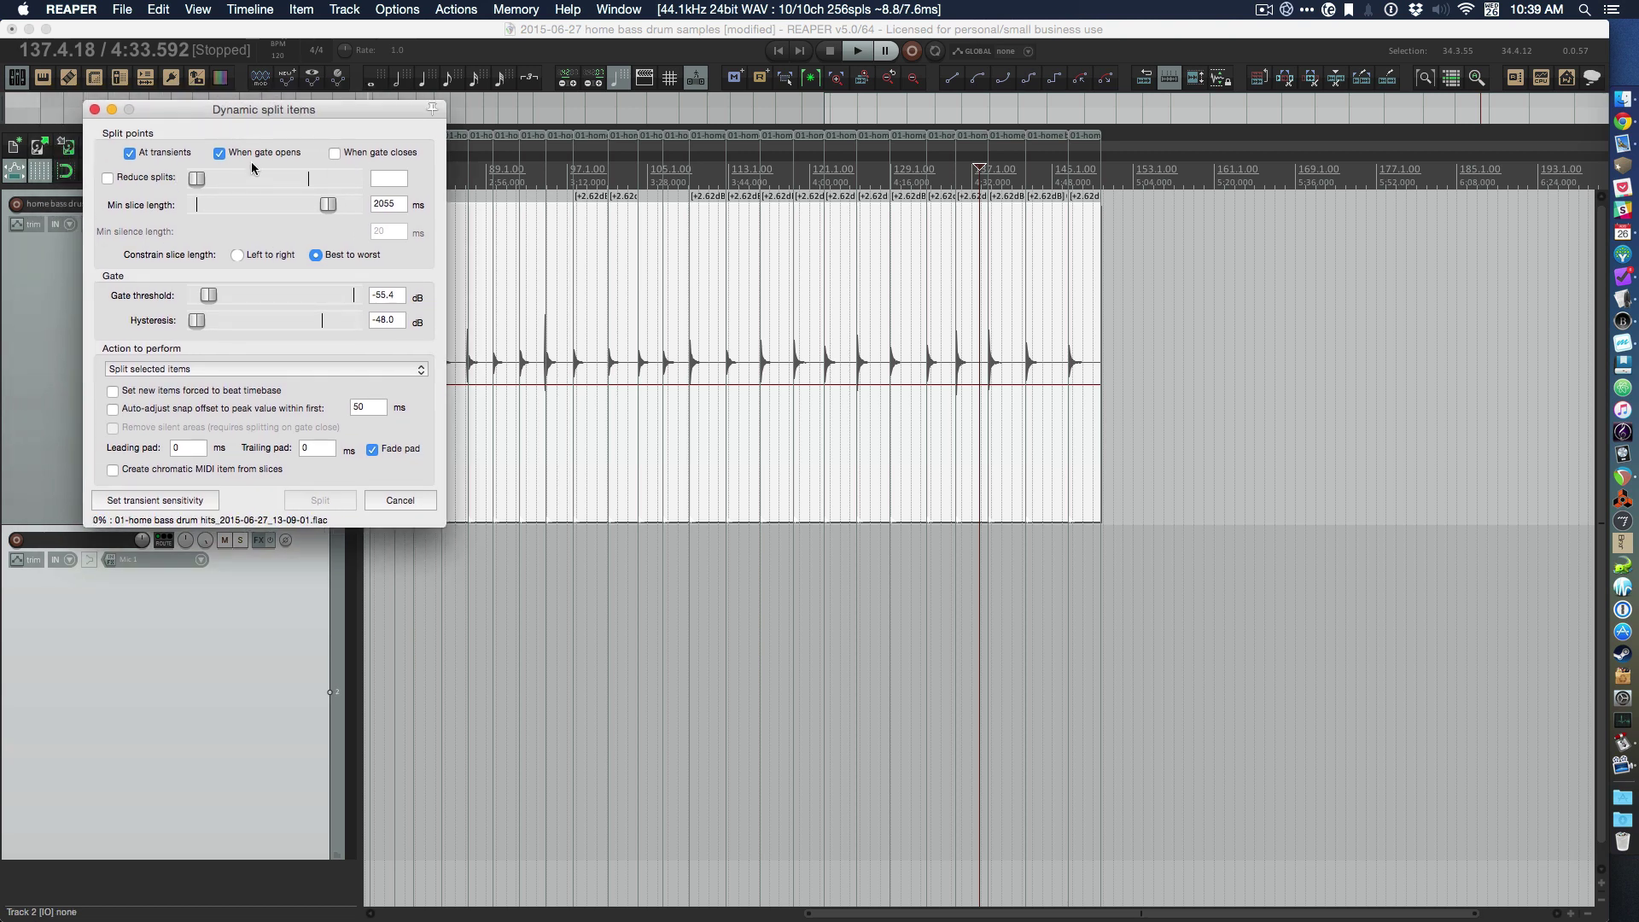
click(400, 500)
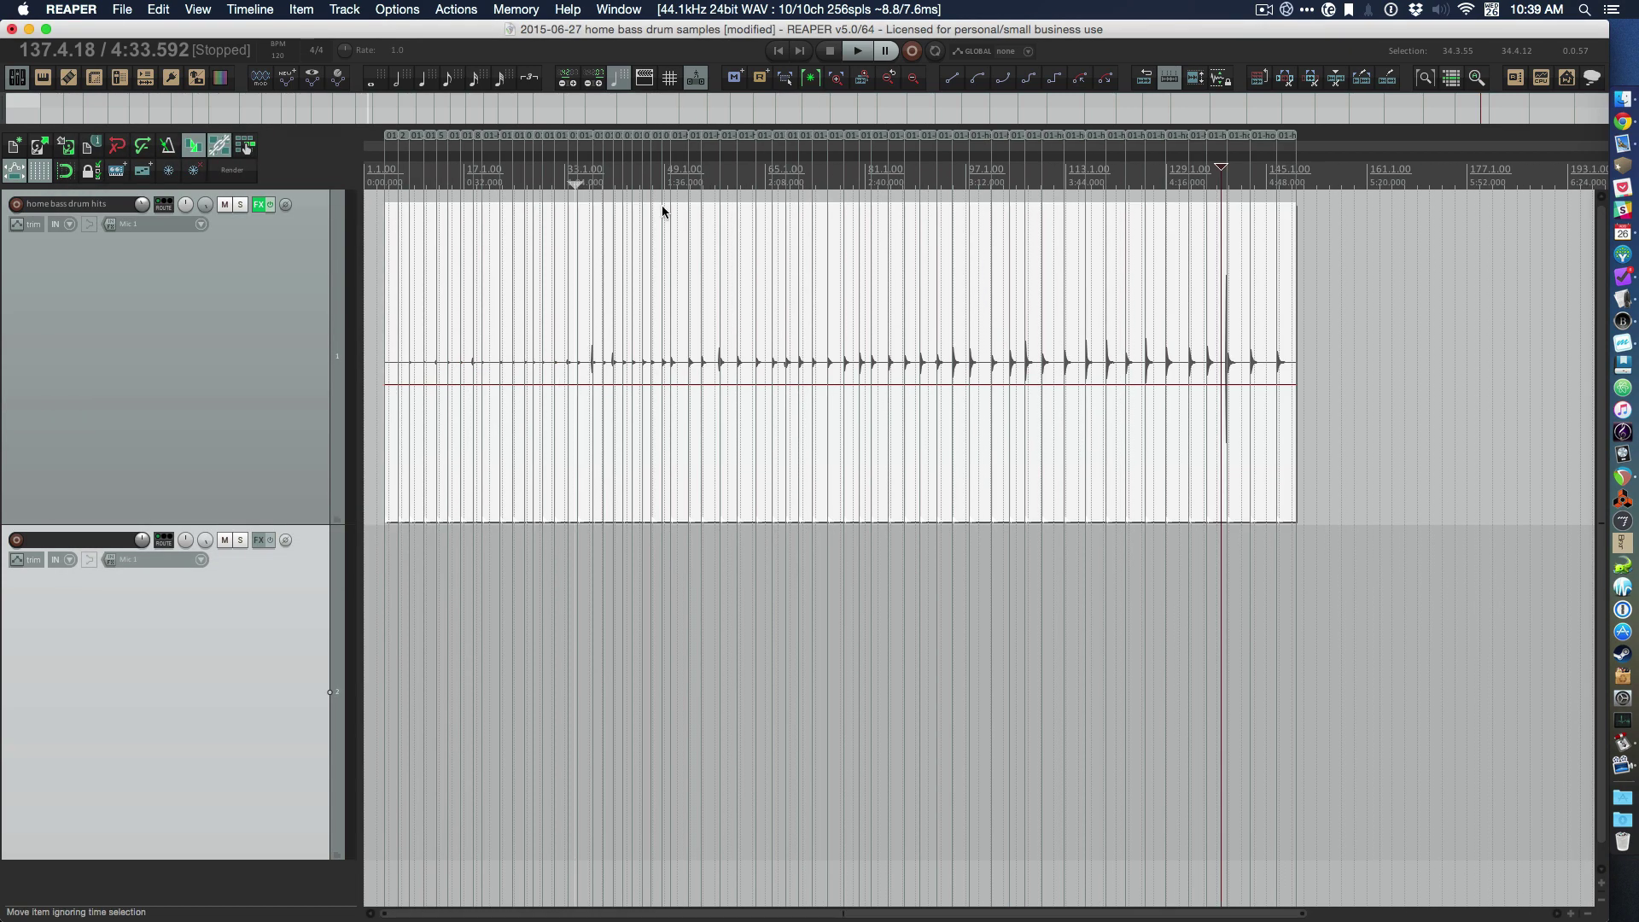
- Set the edit position around bar 41 and zoom the timeline in and out
click(615, 169)
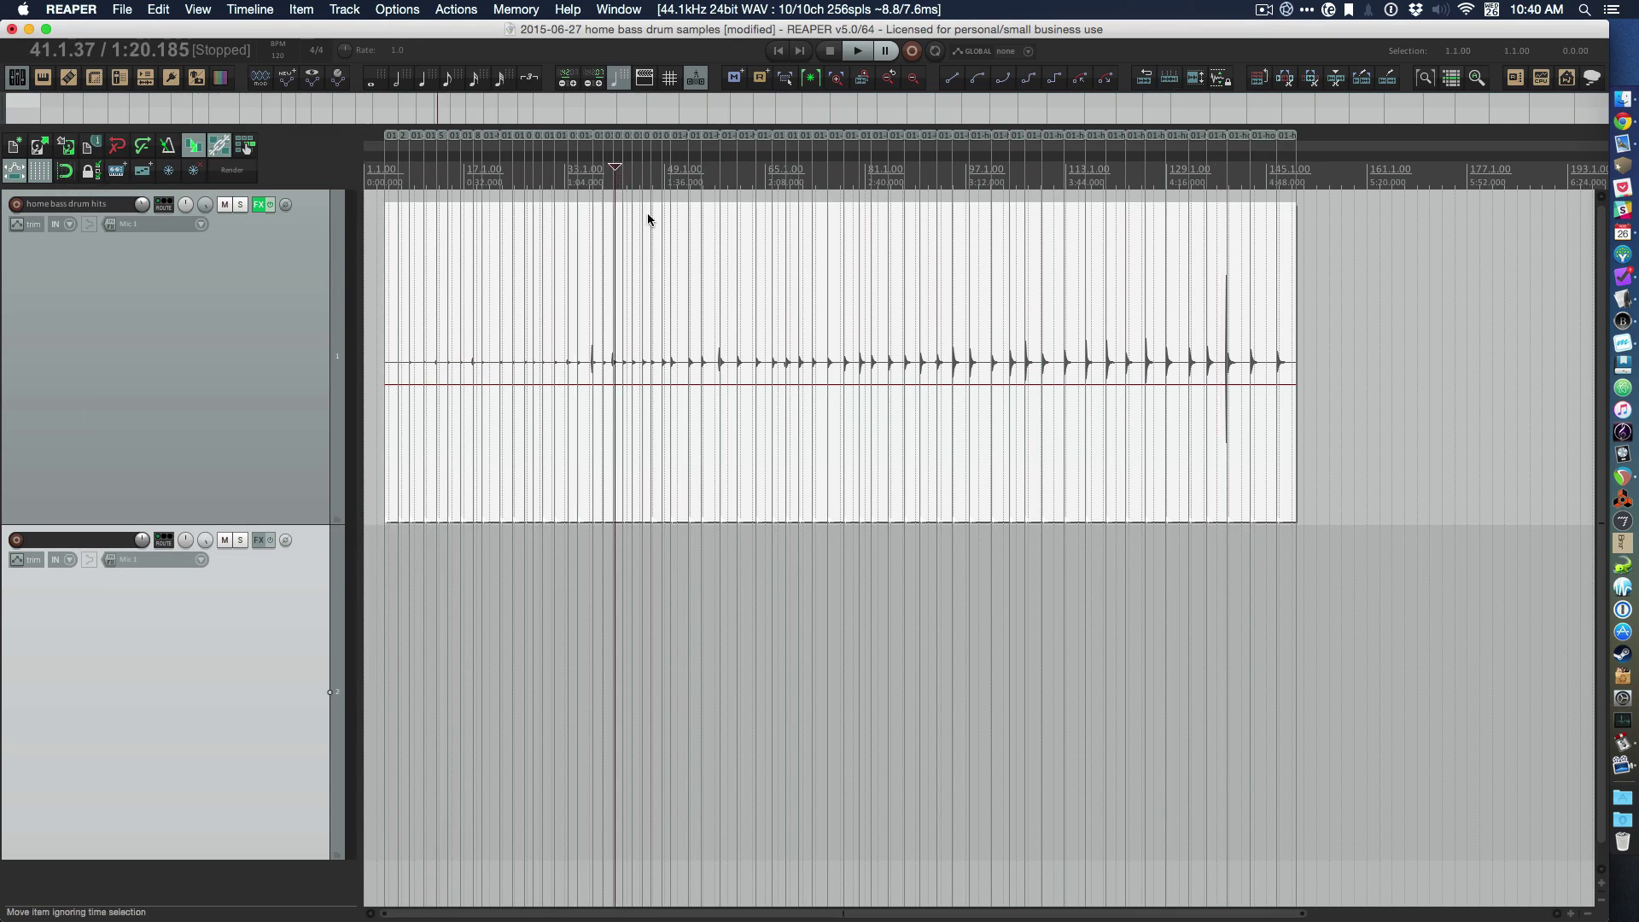
scroll(654, 237, up, 2)
scroll(738, 266, up, 5)
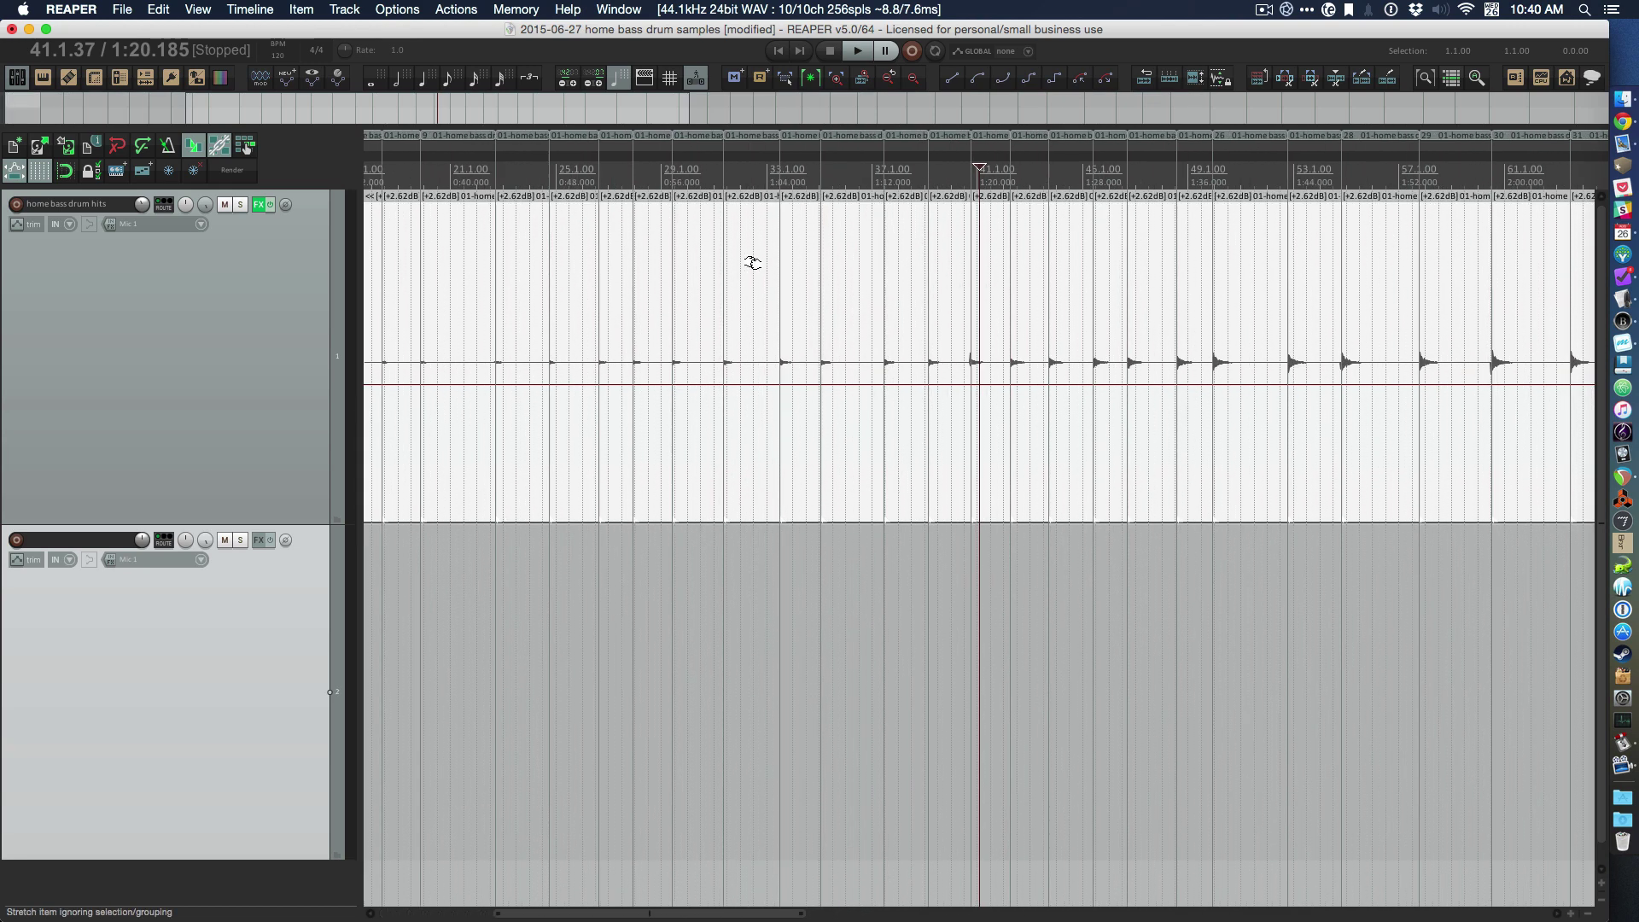
scroll(808, 269, down, 10)
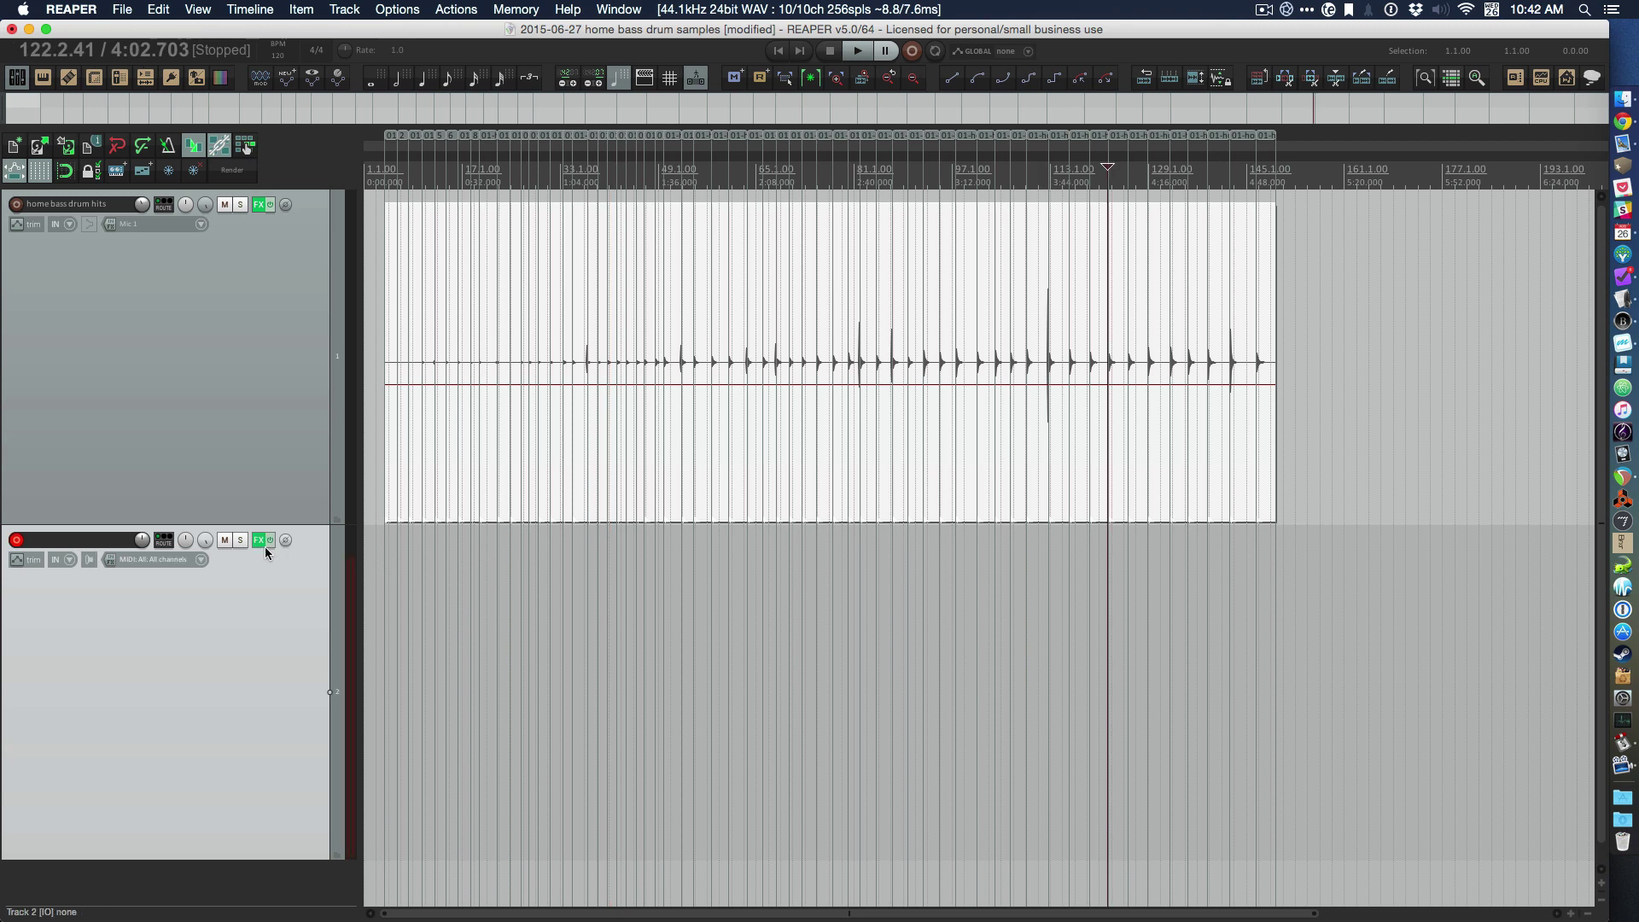
- Show Kontakt on track 2 and open the JB-Home-BD1 instrument for editing
click(257, 540)
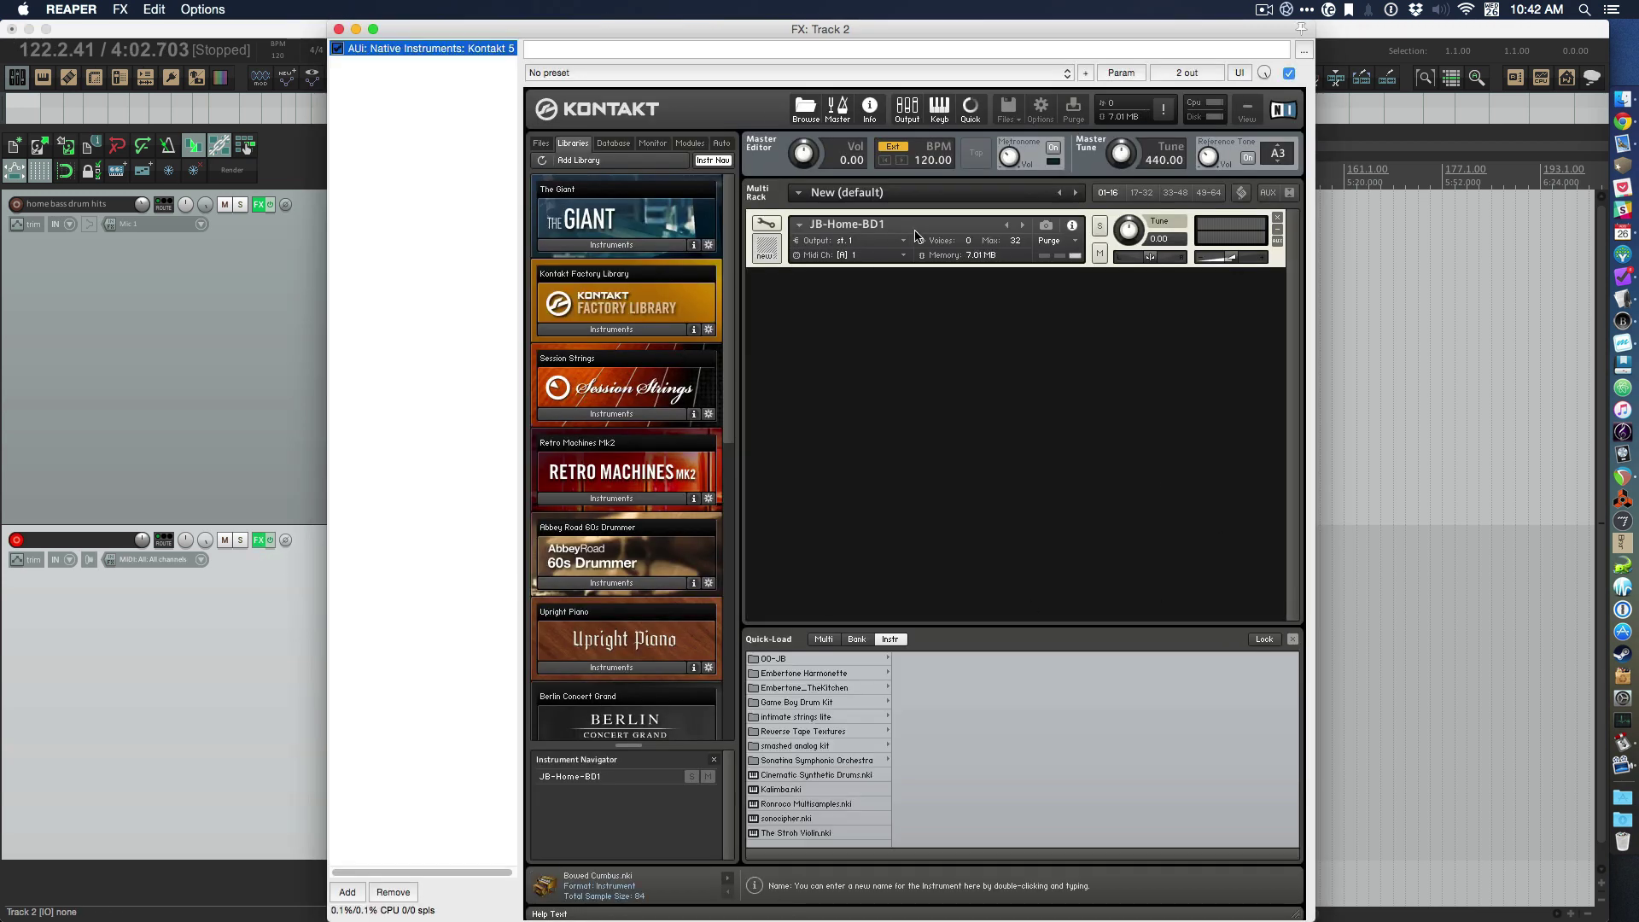
click(1008, 112)
click(887, 305)
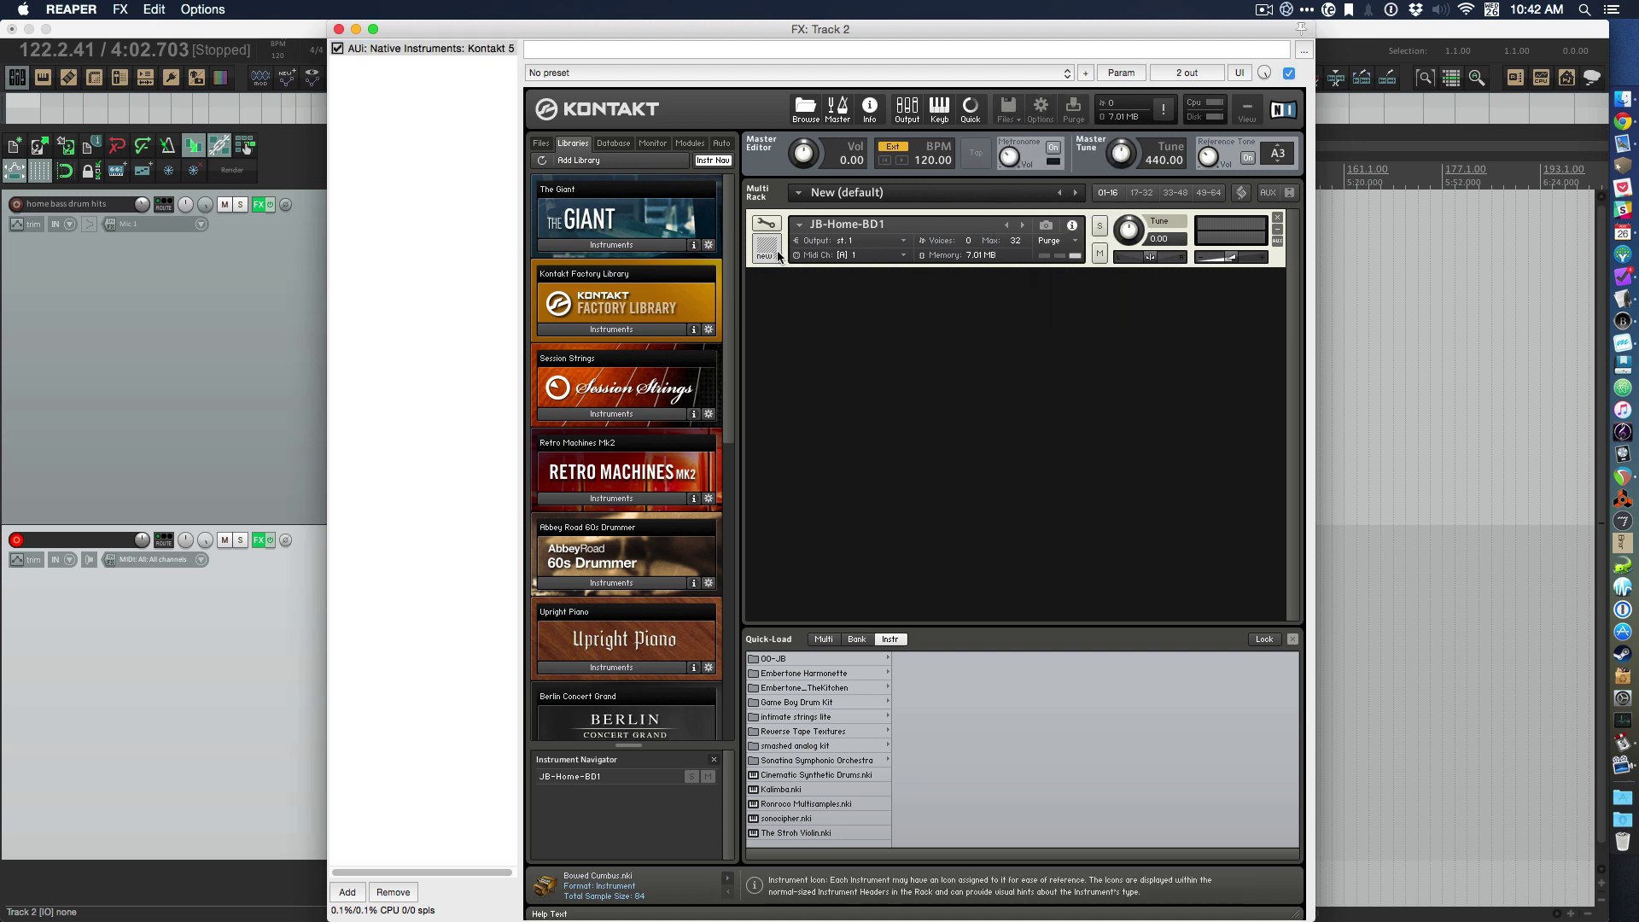
click(766, 223)
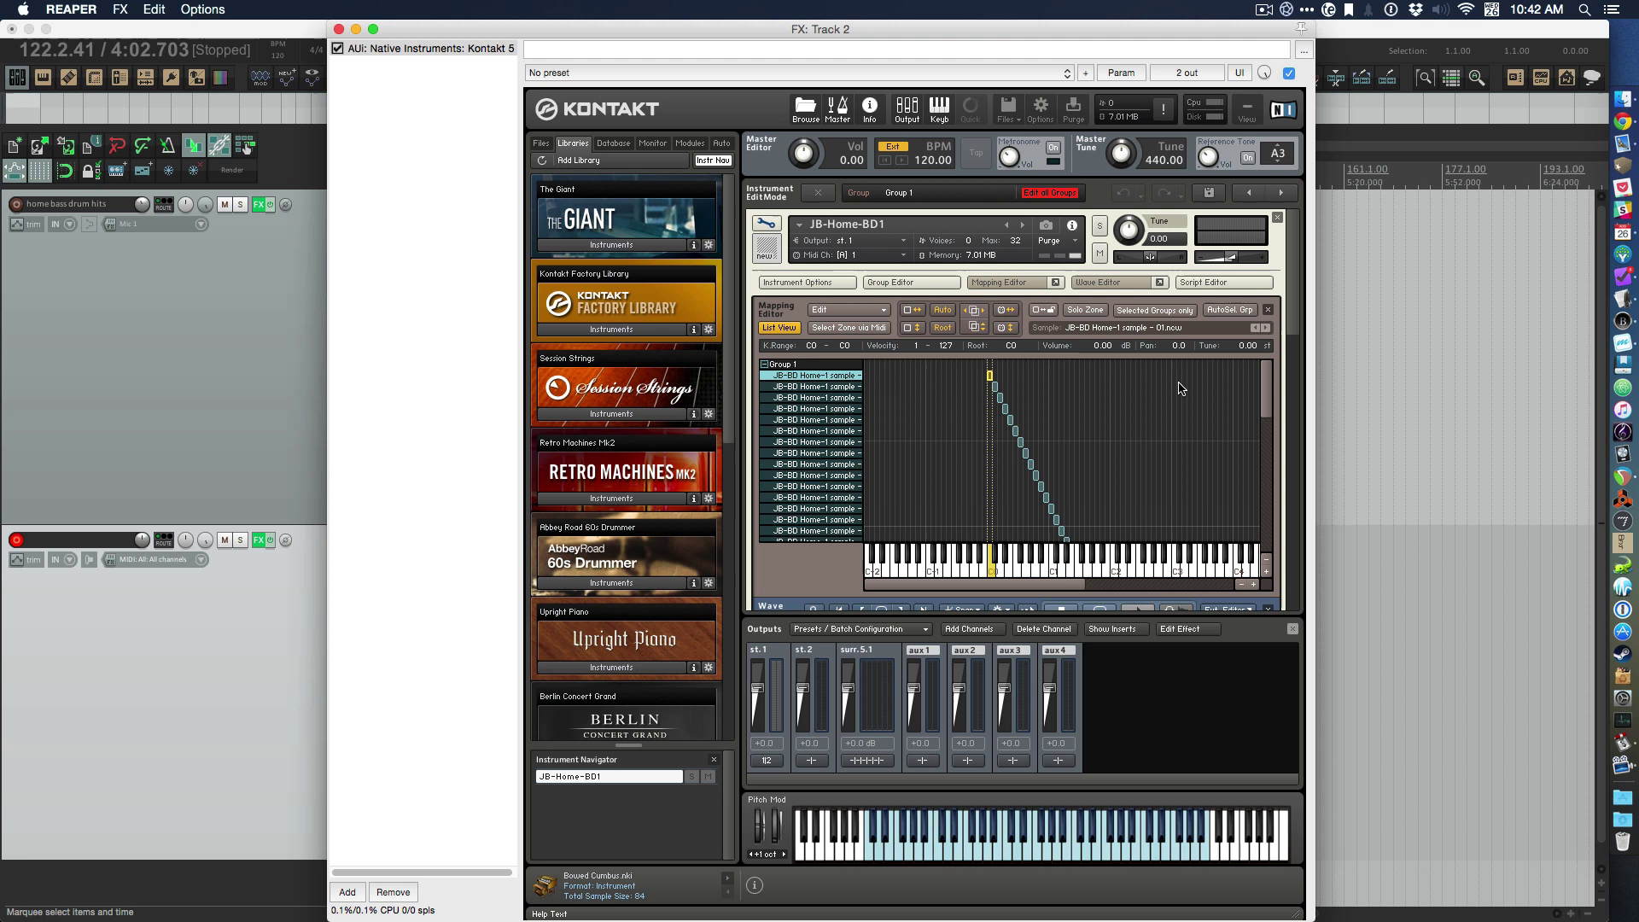
- Scroll the Mapping Editor to review the drum-hit zones stepping across the keys
drag(1268, 390, 1283, 548)
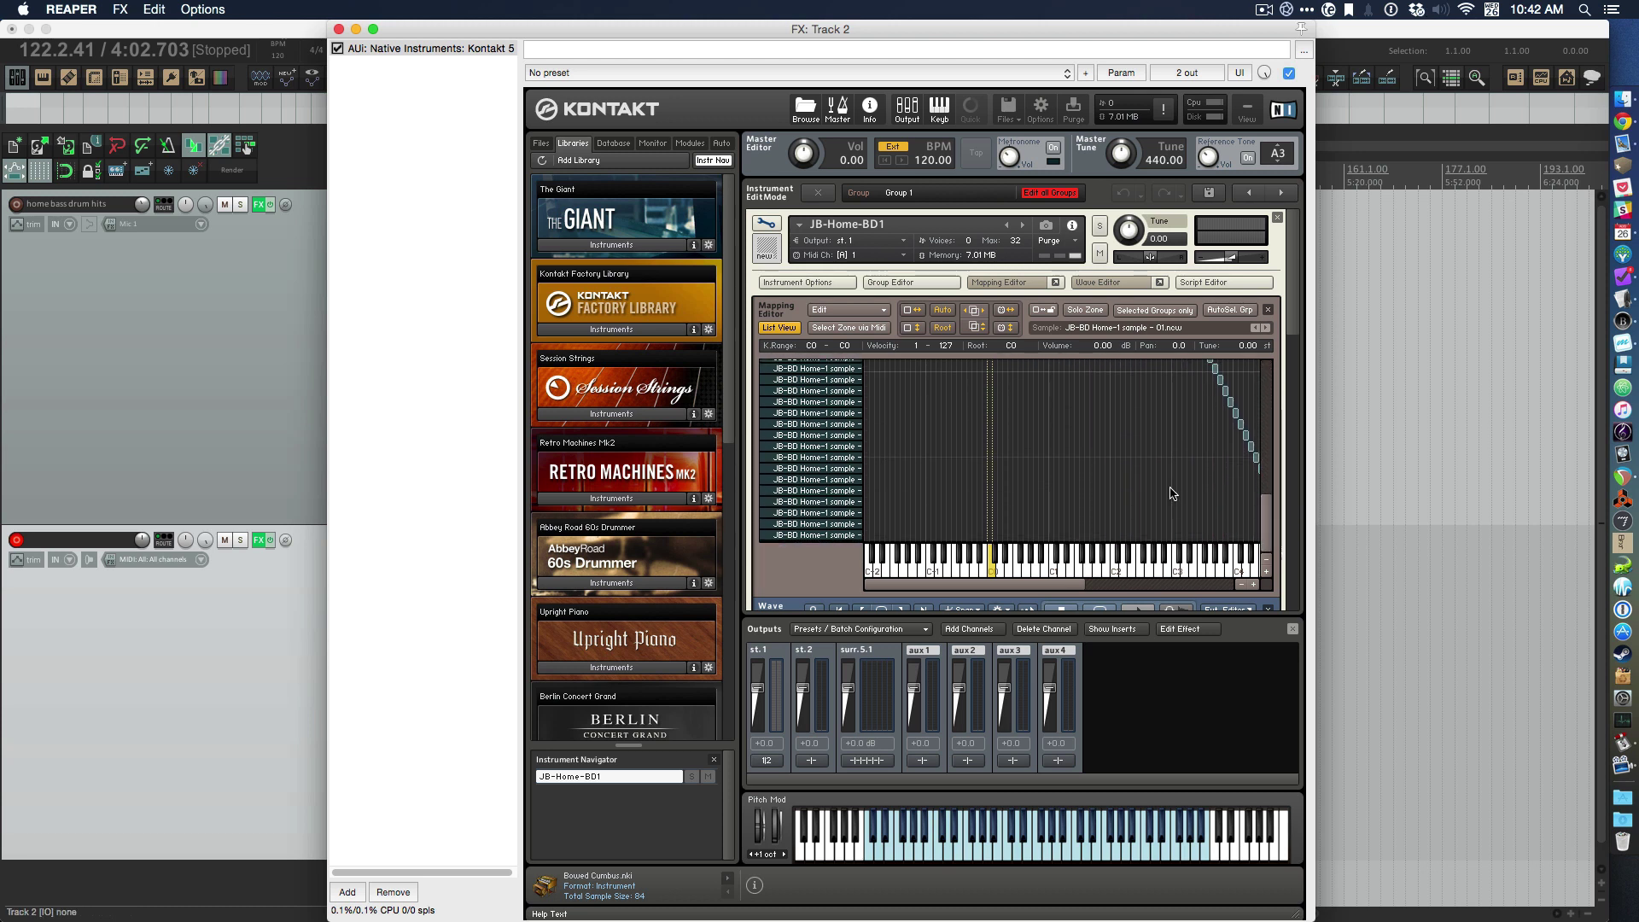
drag(973, 591, 1062, 591)
drag(1264, 538, 1265, 408)
drag(1097, 586, 1020, 587)
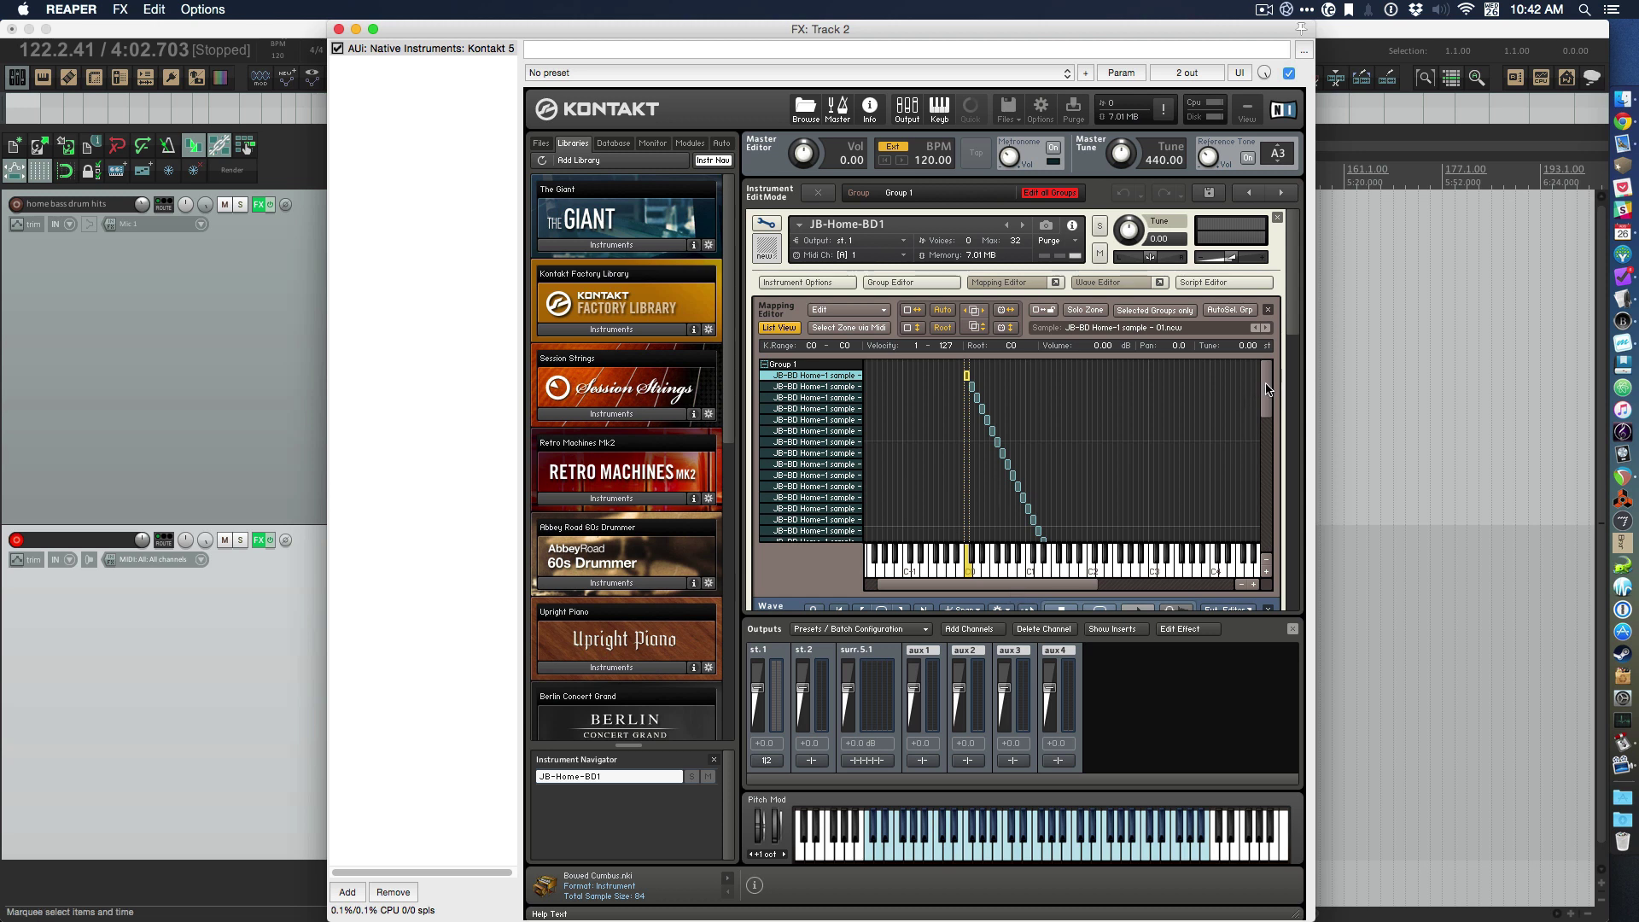
drag(1266, 388, 1294, 532)
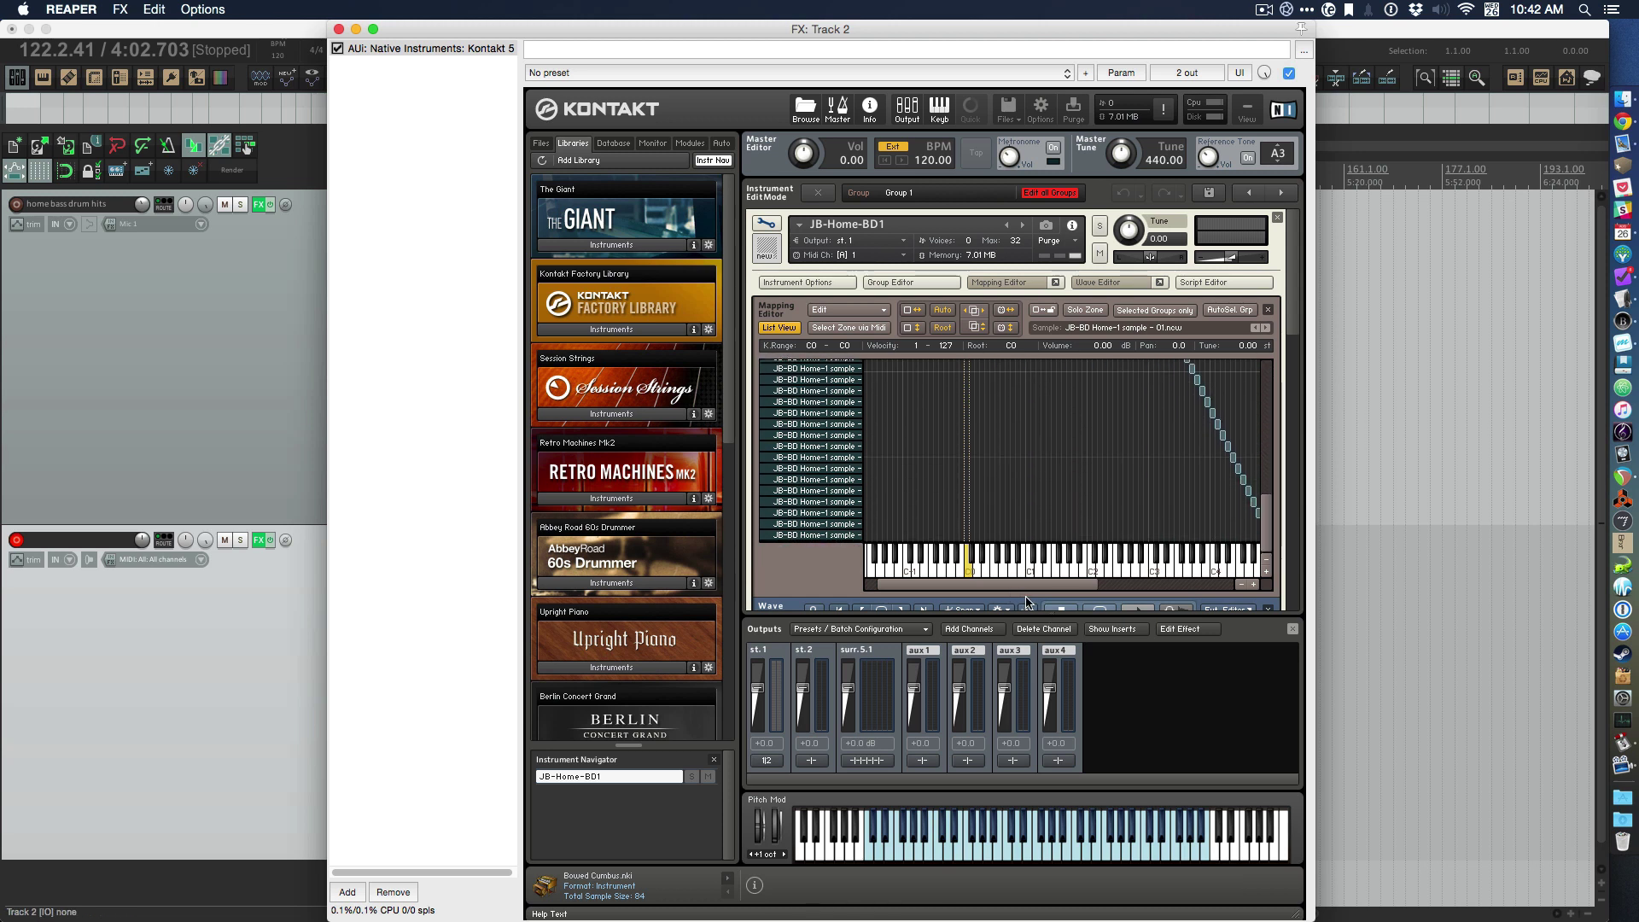
drag(1037, 587, 1091, 587)
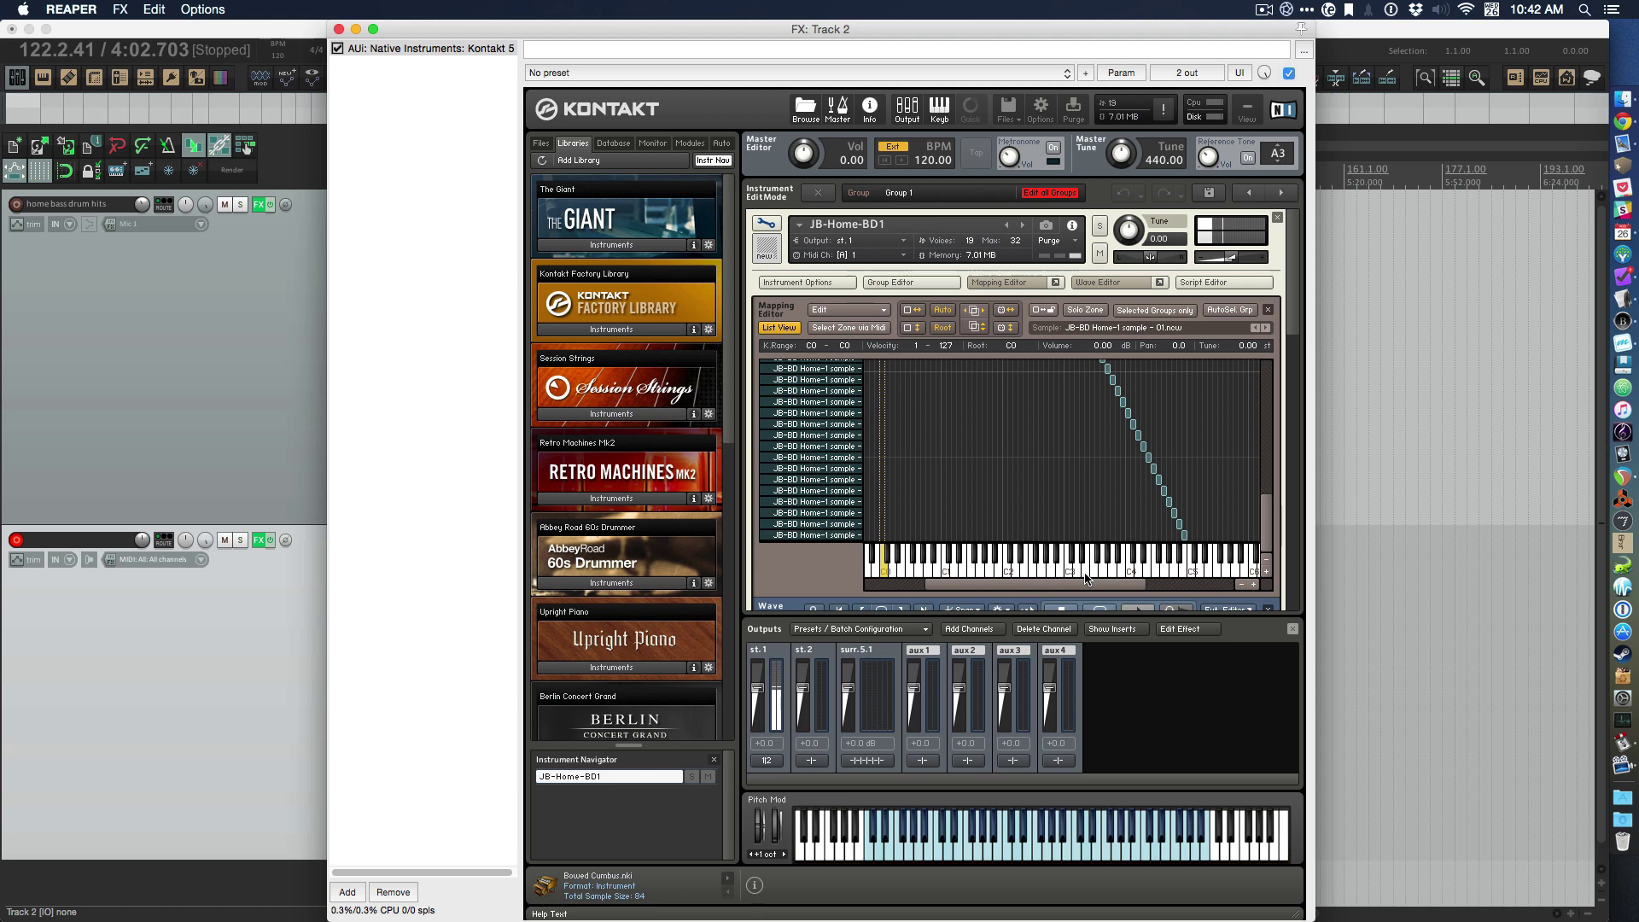
scroll(1272, 502, down, 5)
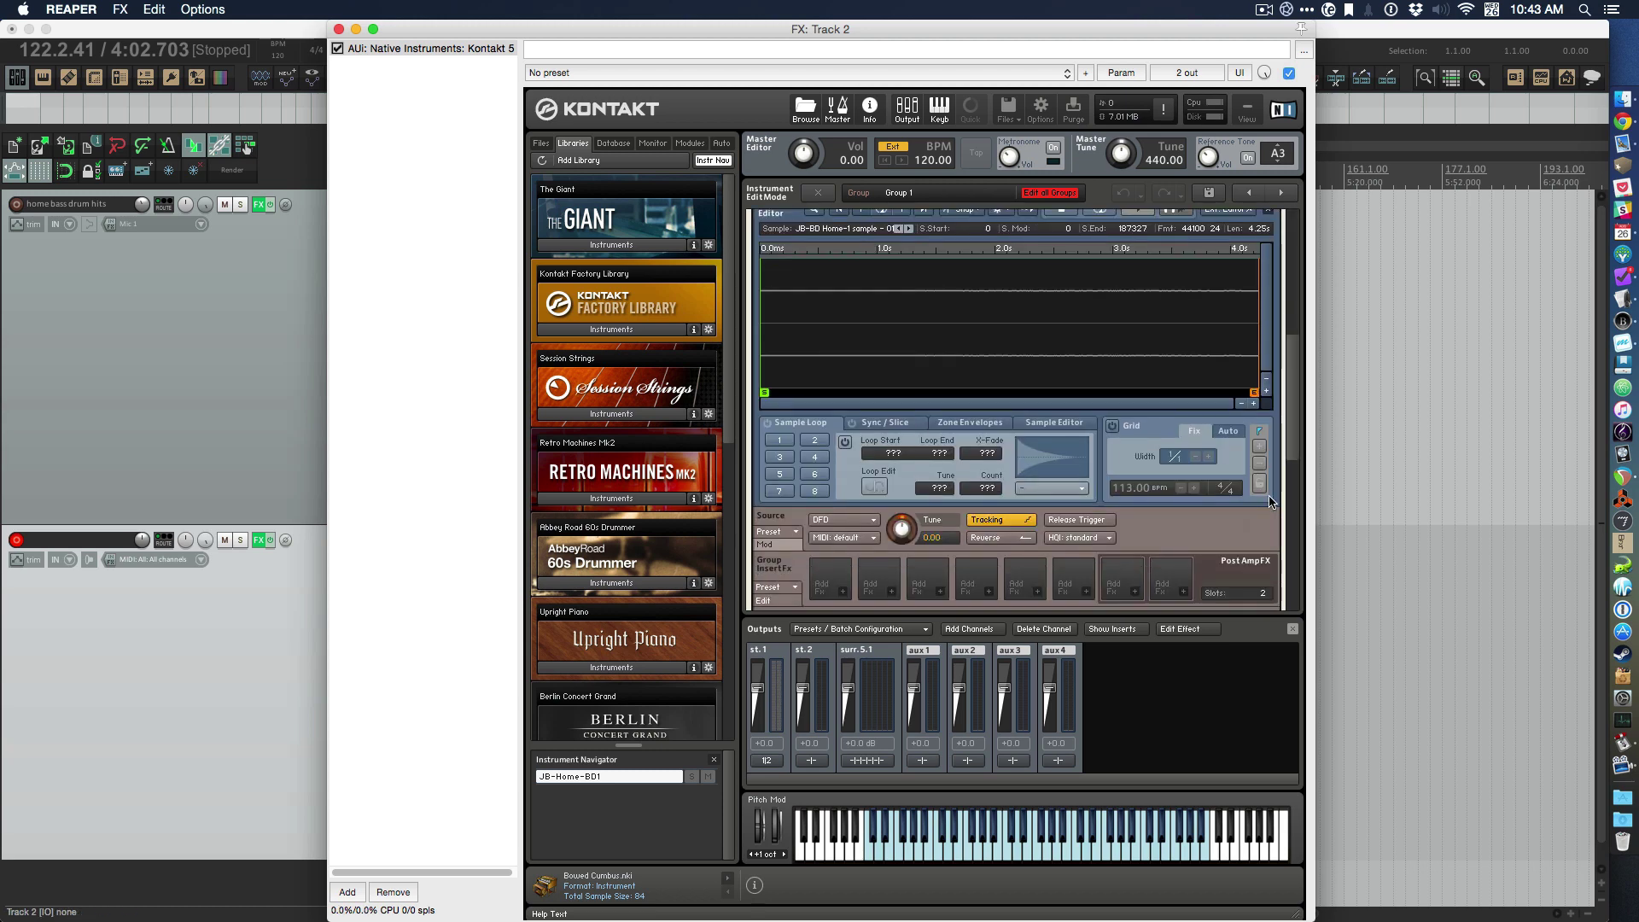
scroll(1272, 502, down, 8)
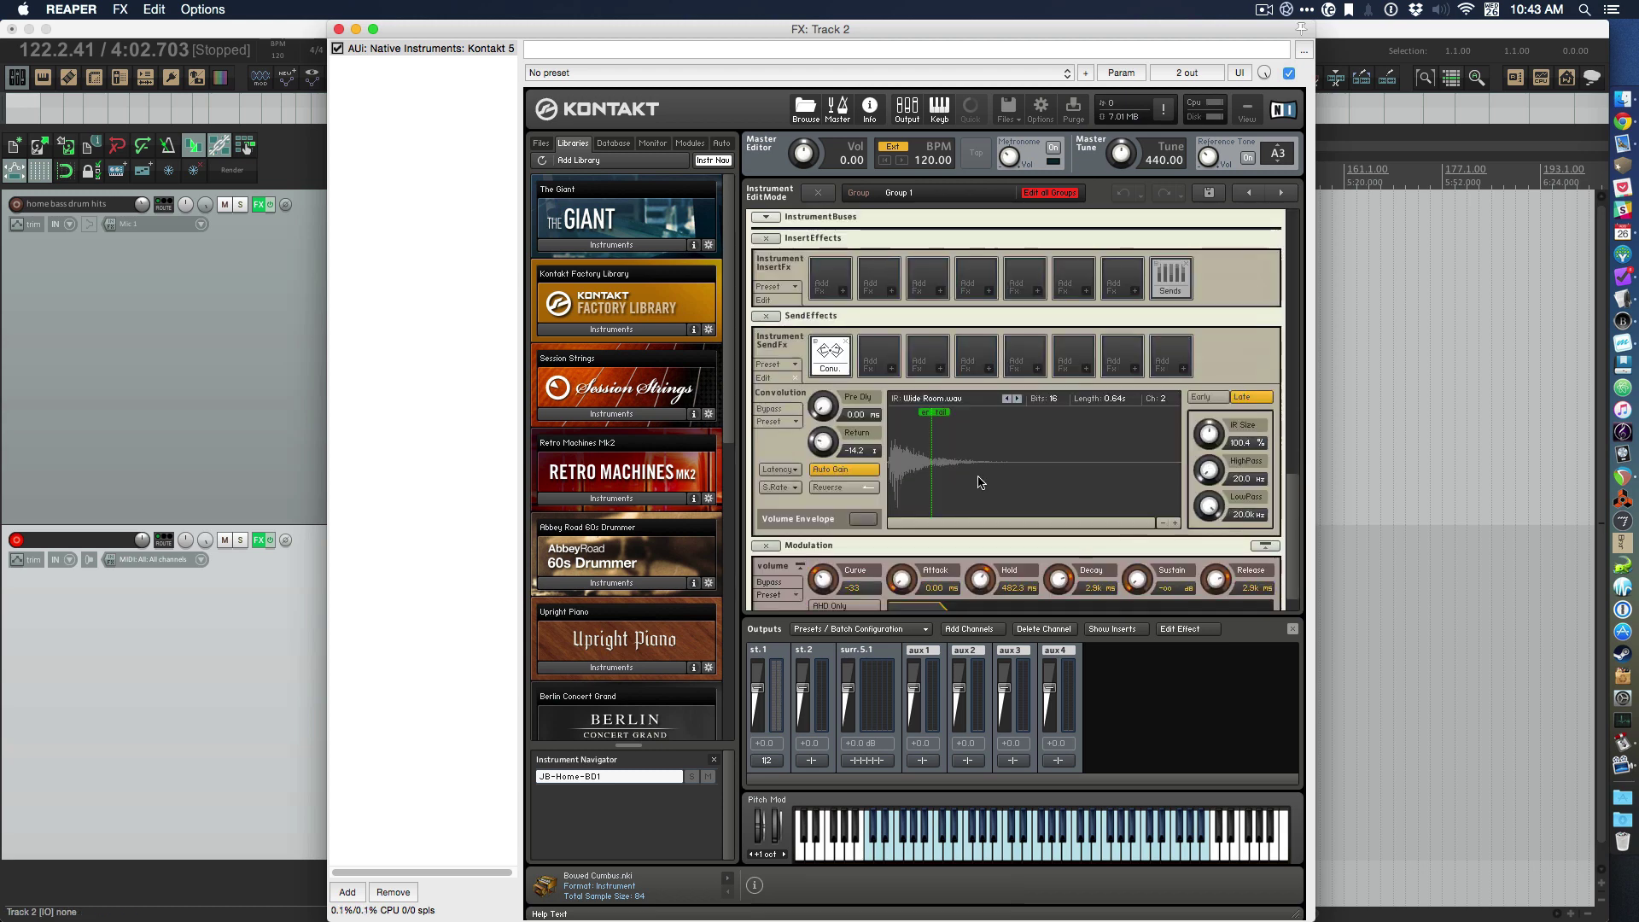
scroll(990, 512, down, 1)
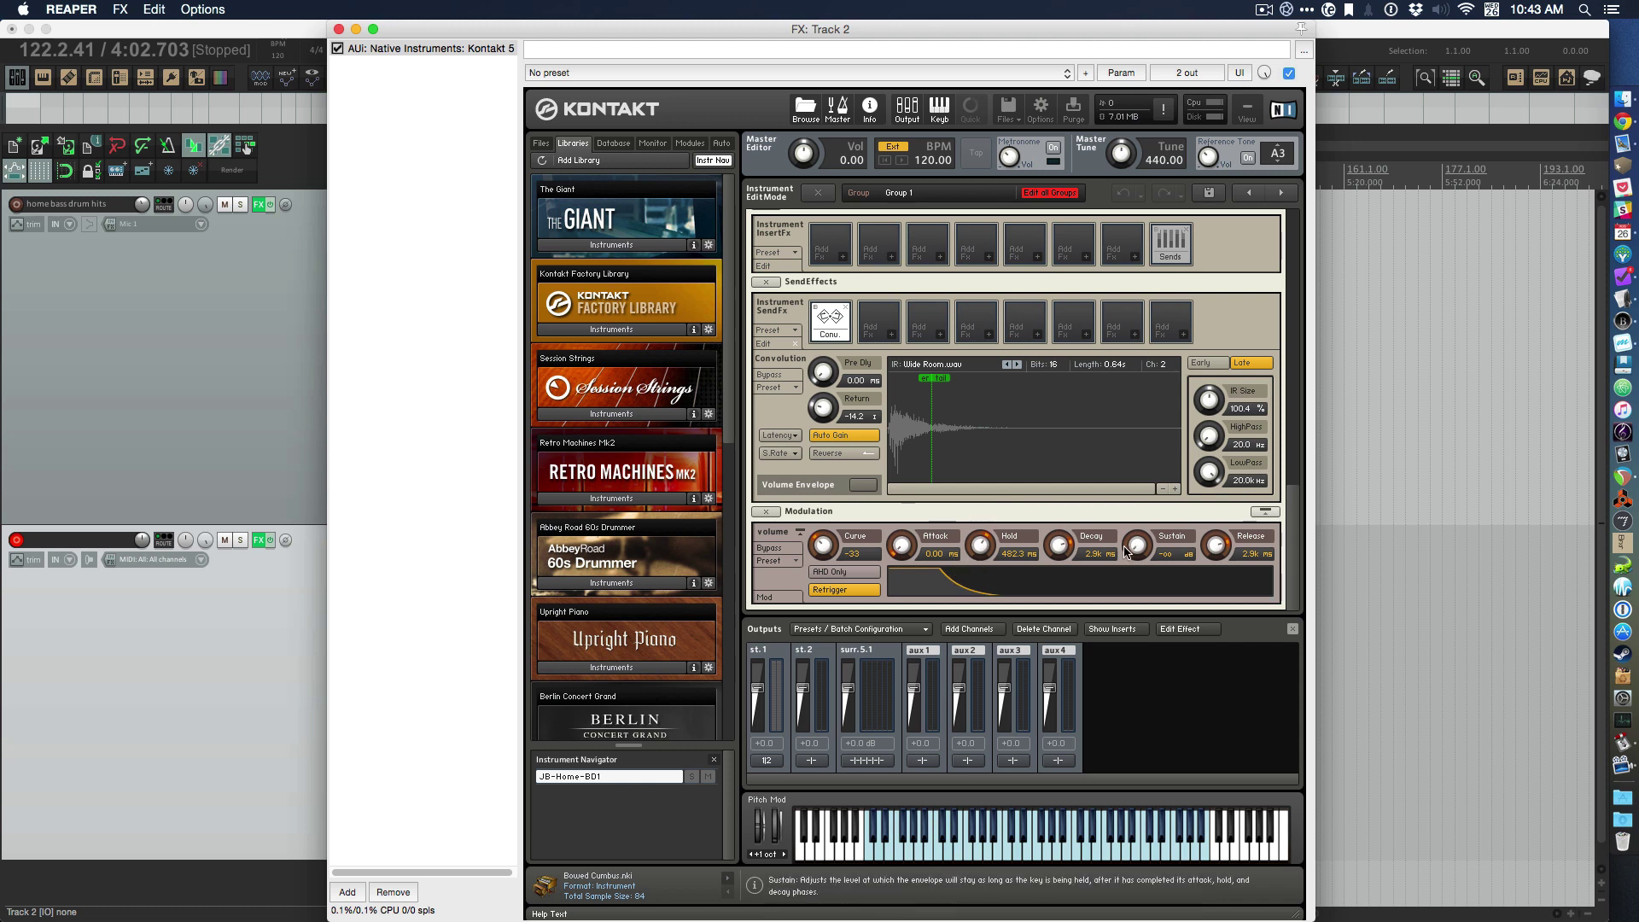
scroll(1126, 546, up, 3)
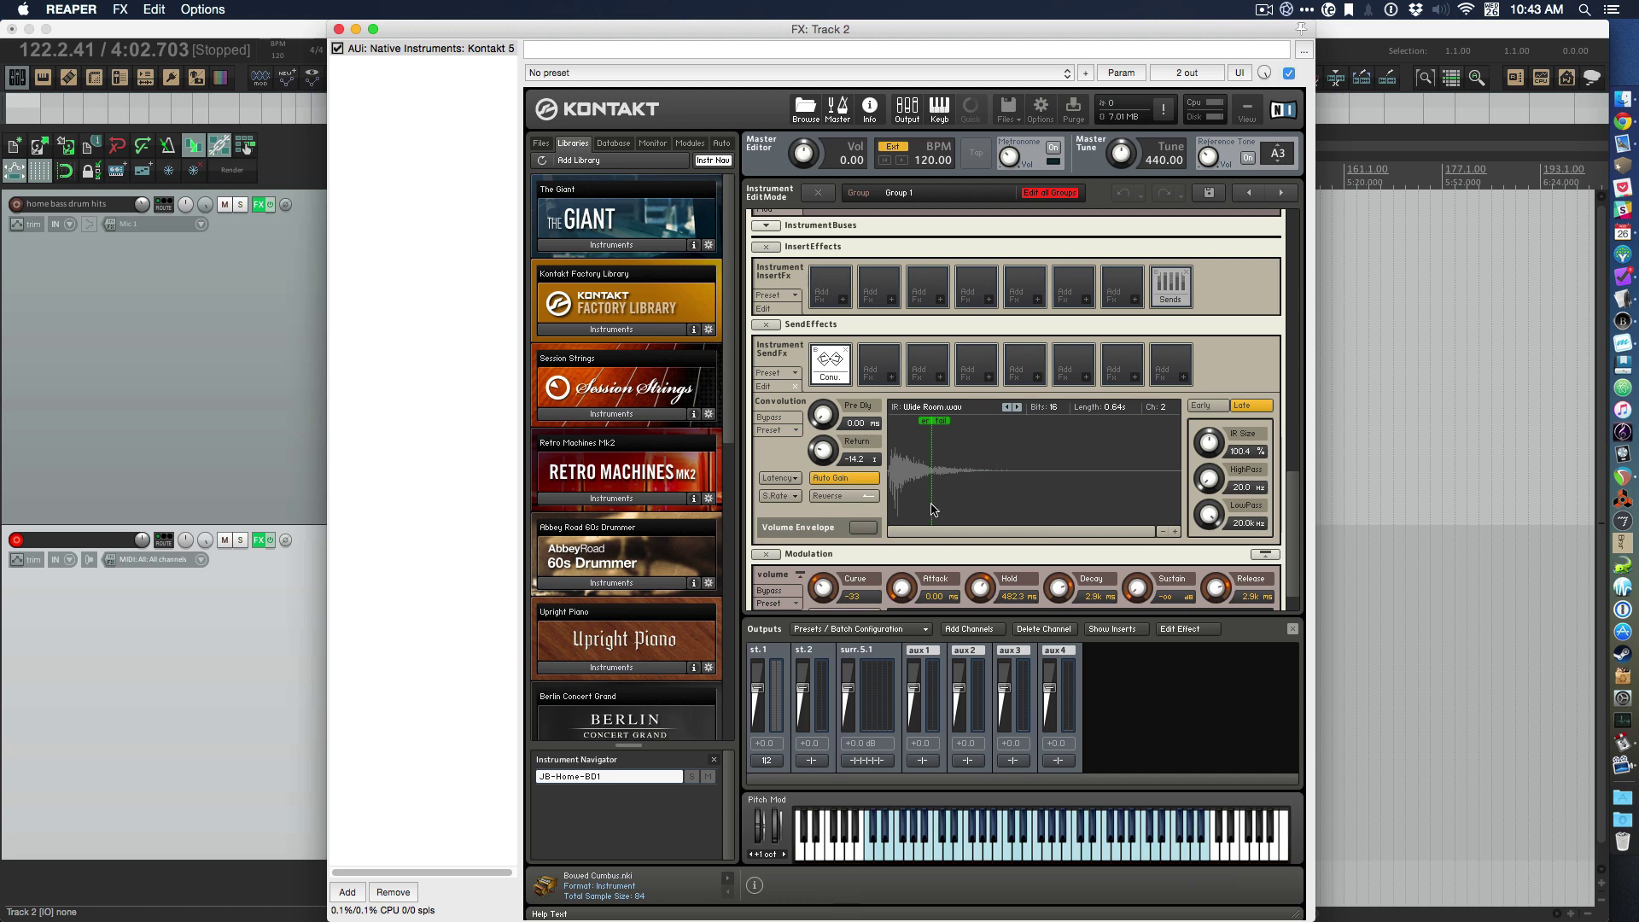
scroll(937, 509, up, 10)
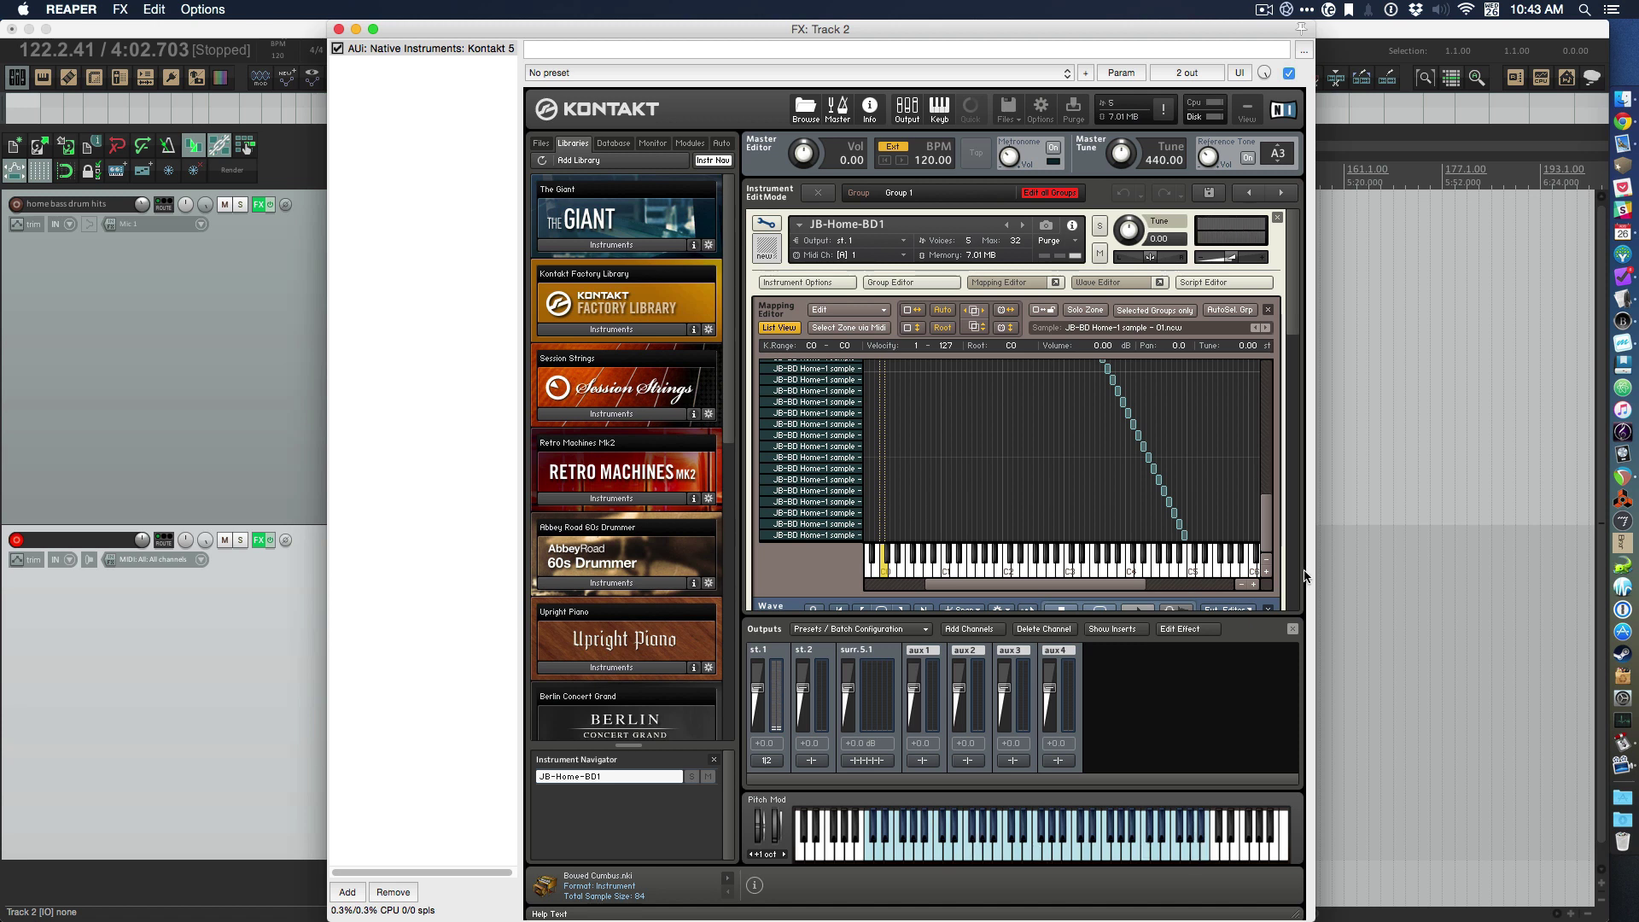
drag(1266, 525, 1277, 565)
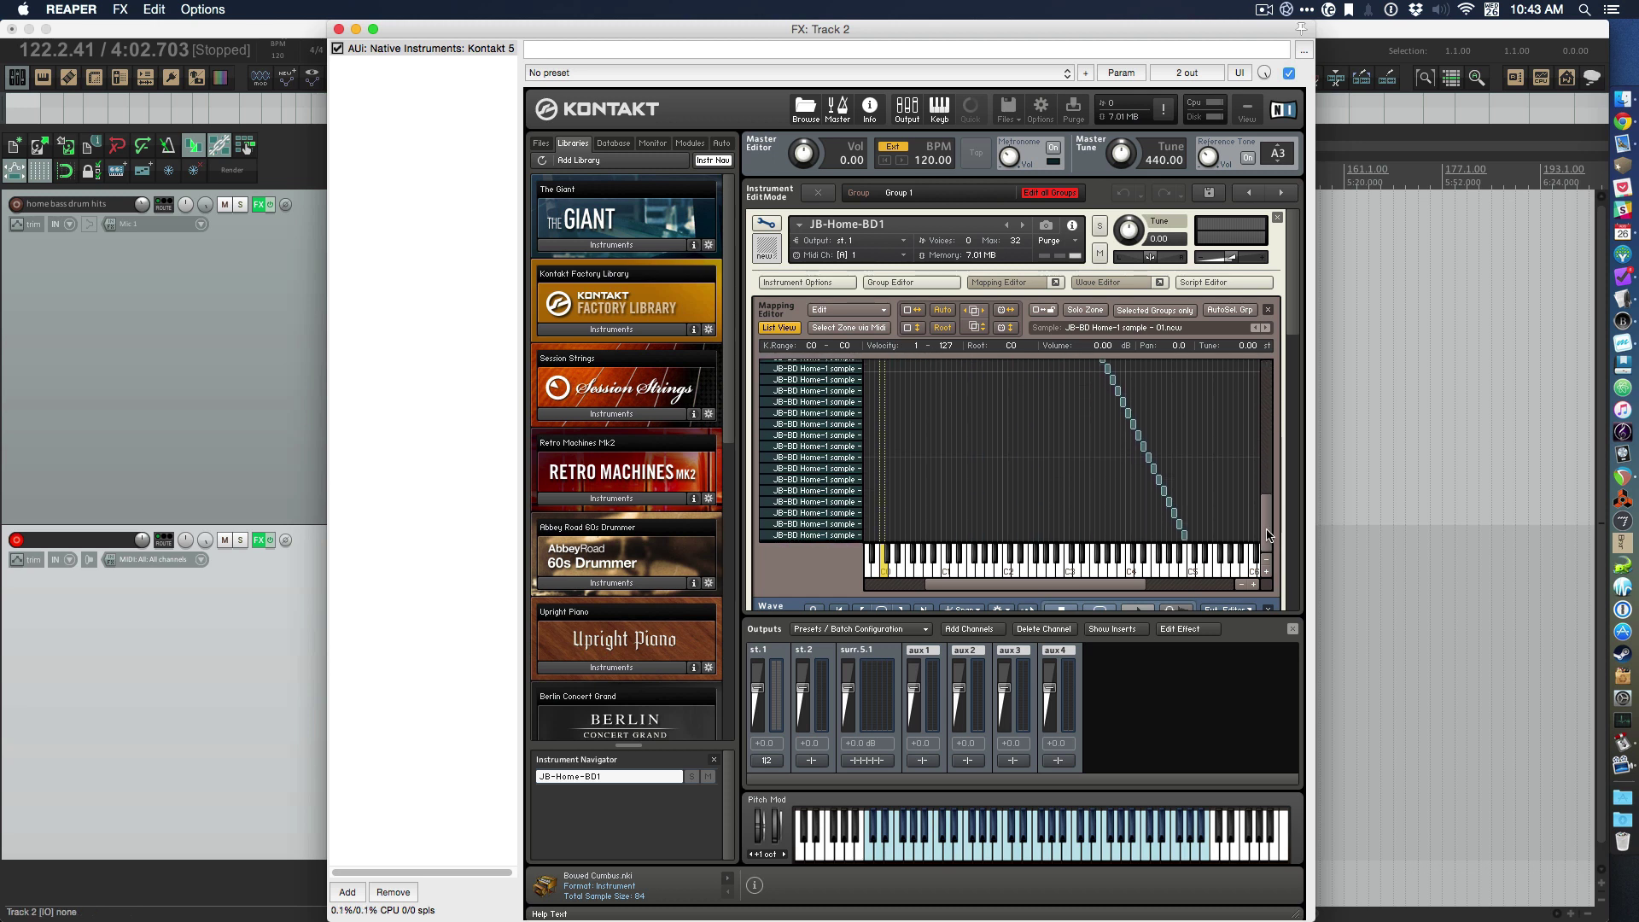